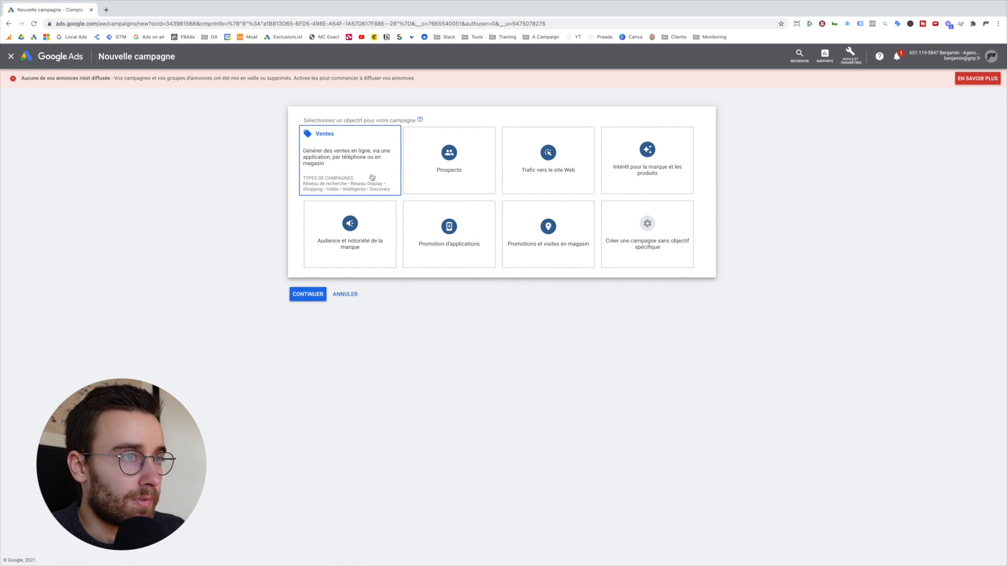
Start a custom video campaign (Campagne vidéo personnalisée) without a specific objective.
{"action": "left_click", "coordinate": [650, 268]}
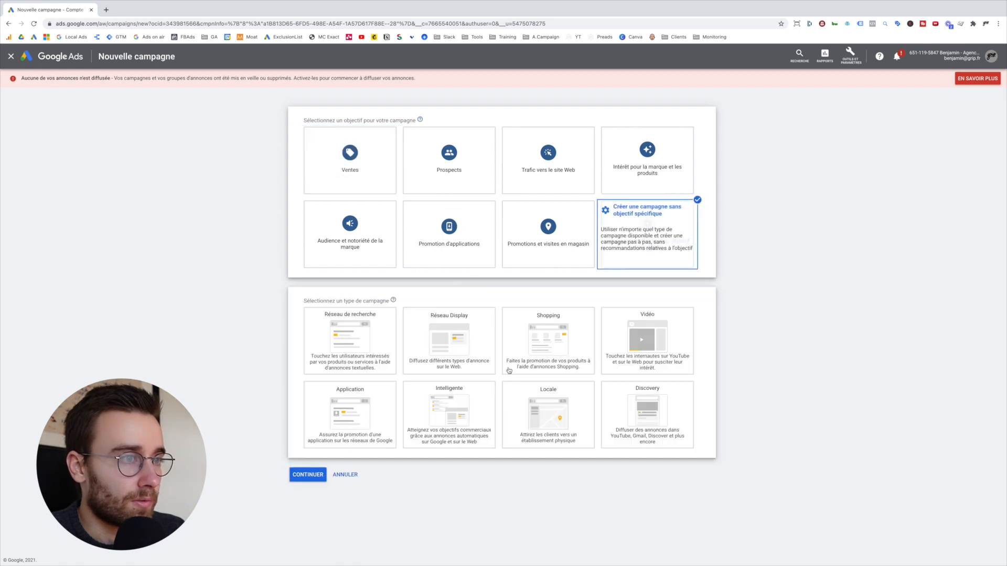
{"action": "left_click", "coordinate": [640, 372]}
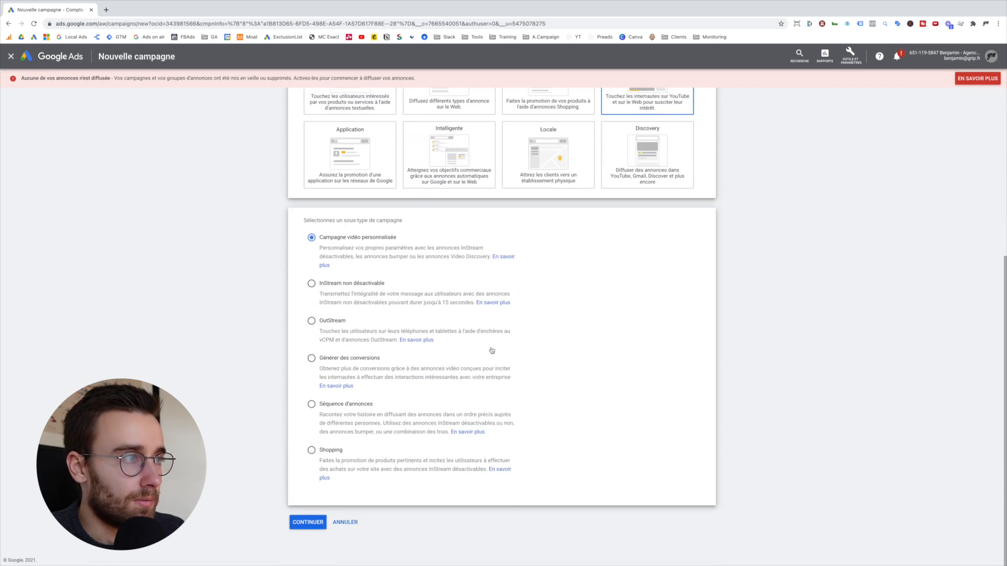
{"action": "left_click", "coordinate": [308, 523]}
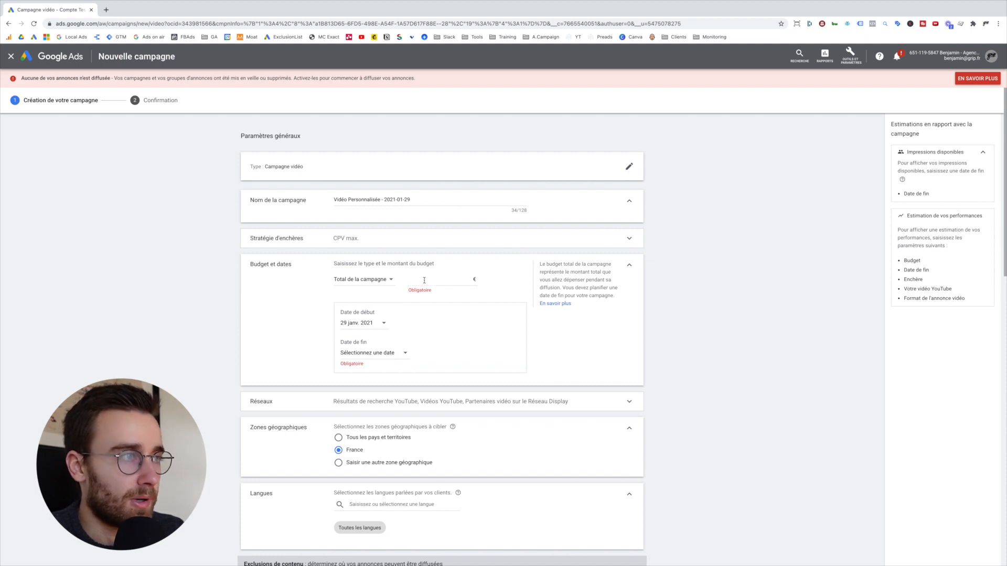
Rename the campaign as "Campagne Vidéo - Concurrents".
{"action": "left_click_drag", "start_coordinate": [430, 199], "coordinate": [334, 199]}
{"action": "type", "text": "I"}
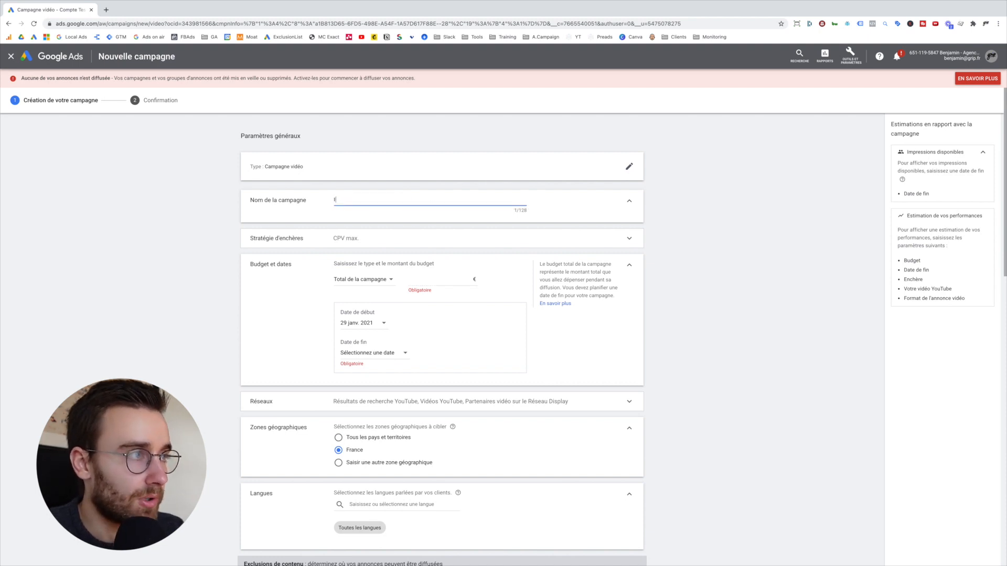
{"action": "key", "text": "BackSpace"}
{"action": "key", "text": "BackSpace"}
{"action": "key", "text": "BackSpace"}
{"action": "type", "text": "Cam"}
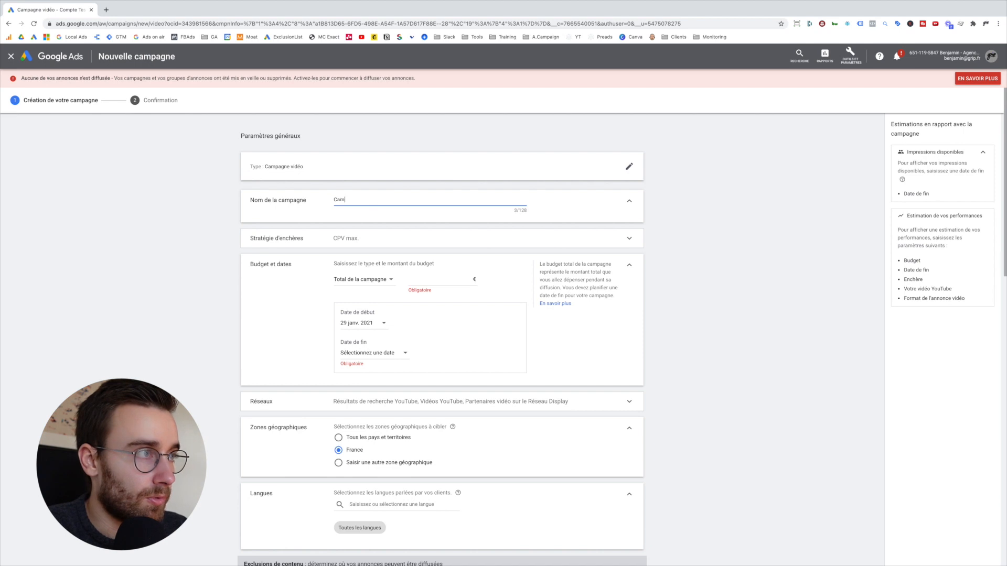
{"action": "type", "text": "pagne Vidéo - Chaine C"}
{"action": "key", "text": "BackSpace"}
{"action": "key", "text": "BackSpace"}
{"action": "key", "text": "BackSpace"}
{"action": "key", "text": "BackSpace"}
{"action": "key", "text": "BackSpace"}
{"action": "key", "text": "BackSpace"}
{"action": "key", "text": "BackSpace"}
{"action": "key", "text": "BackSpace"}
{"action": "type", "text": "onc"}
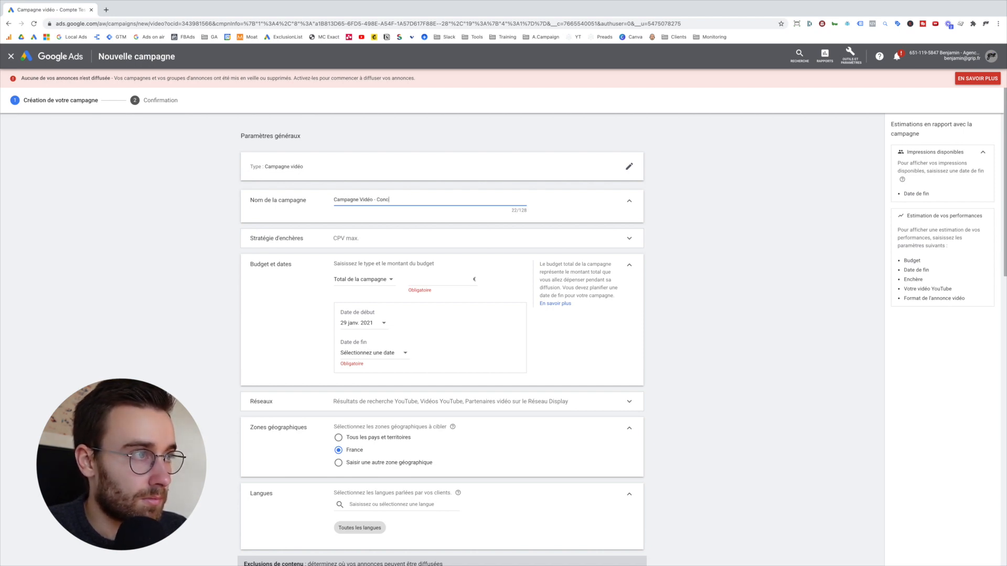
{"action": "type", "text": "urrents"}
Set the total campaign budget to 10 € and exclude video partners on the Display Network.
{"action": "scroll", "coordinate": [443, 244], "scroll_direction": "down", "scroll_amount": 1}
{"action": "left_click", "coordinate": [442, 243]}
{"action": "type", "text": "10"}
{"action": "scroll", "coordinate": [481, 298], "scroll_direction": "down", "scroll_amount": 2}
{"action": "left_click", "coordinate": [472, 250]}
{"action": "left_click", "coordinate": [339, 318]}
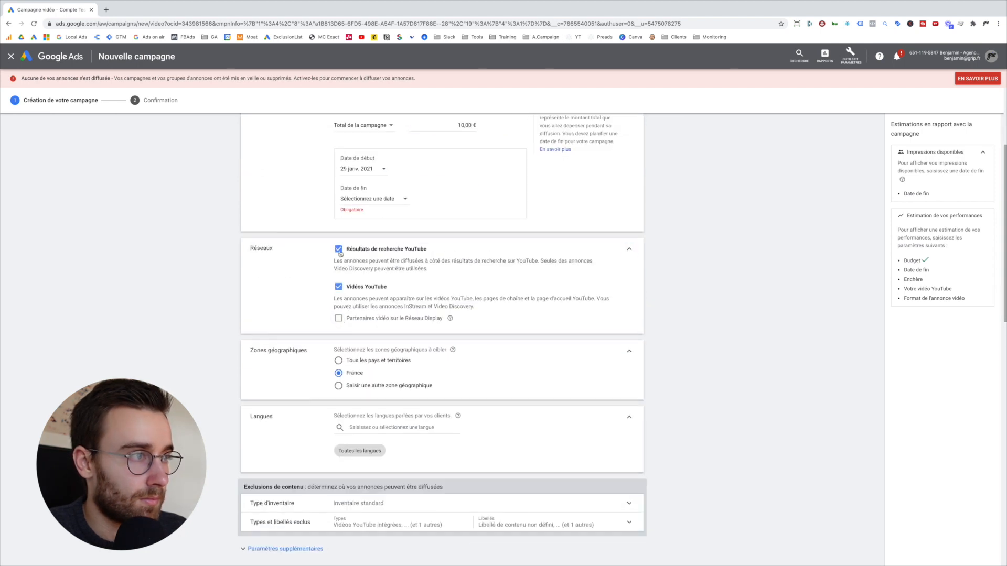
Set the campaign's targeted language to Français.
{"action": "scroll", "coordinate": [367, 314], "scroll_direction": "down", "scroll_amount": 2}
{"action": "left_click", "coordinate": [389, 349]}
{"action": "type", "text": "fr"}
{"action": "left_click", "coordinate": [376, 359]}
Expand the additional campaign settings and look through them and the ad group's audience and content targeting options.
{"action": "scroll", "coordinate": [376, 362], "scroll_direction": "down", "scroll_amount": 3}
{"action": "left_click", "coordinate": [319, 334]}
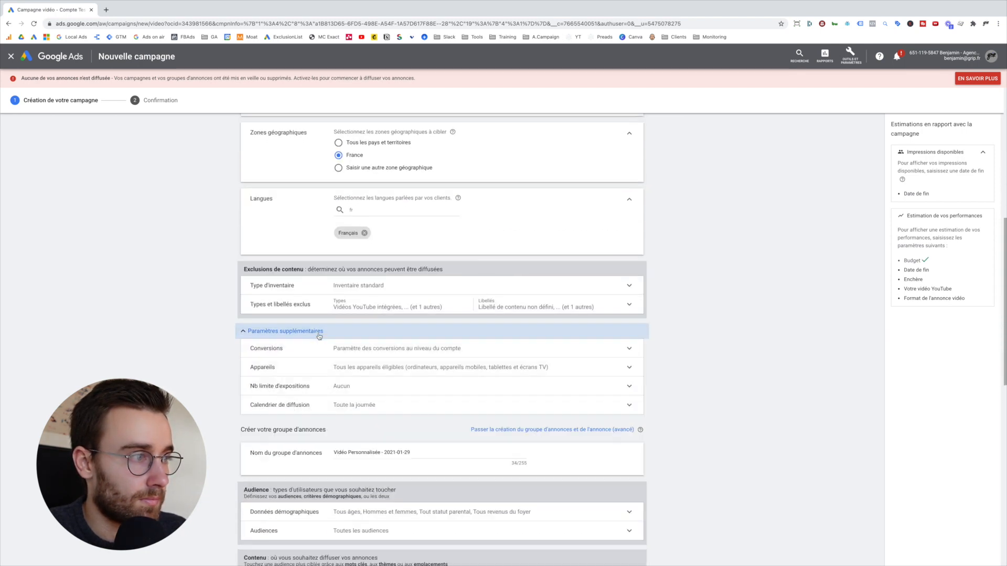
{"action": "scroll", "coordinate": [319, 336], "scroll_direction": "down", "scroll_amount": 2}
{"action": "left_click", "coordinate": [375, 242]}
{"action": "left_click", "coordinate": [361, 274]}
{"action": "left_click", "coordinate": [355, 333]}
{"action": "scroll", "coordinate": [409, 340], "scroll_direction": "down", "scroll_amount": 7}
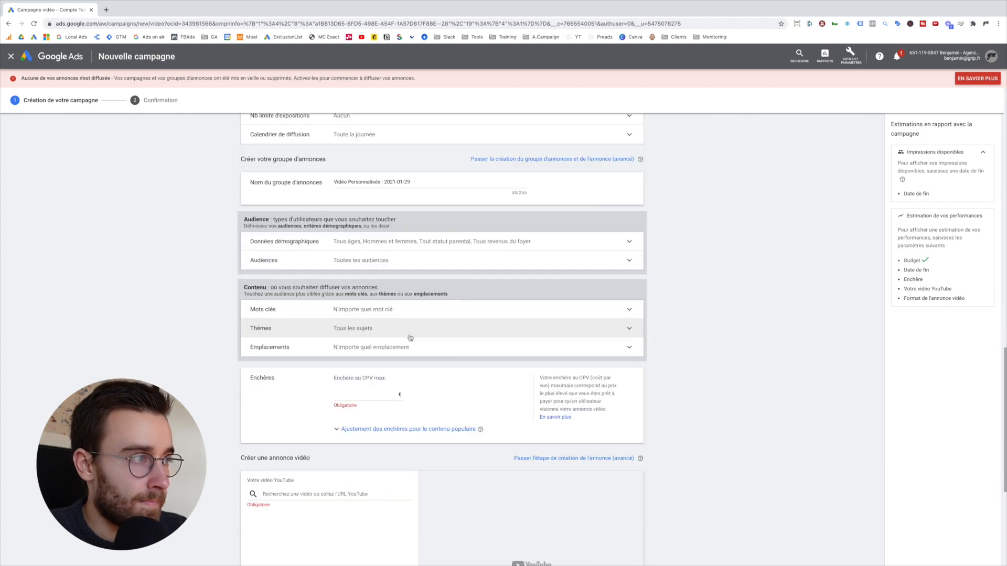
{"action": "scroll", "coordinate": [405, 323], "scroll_direction": "down", "scroll_amount": 1}
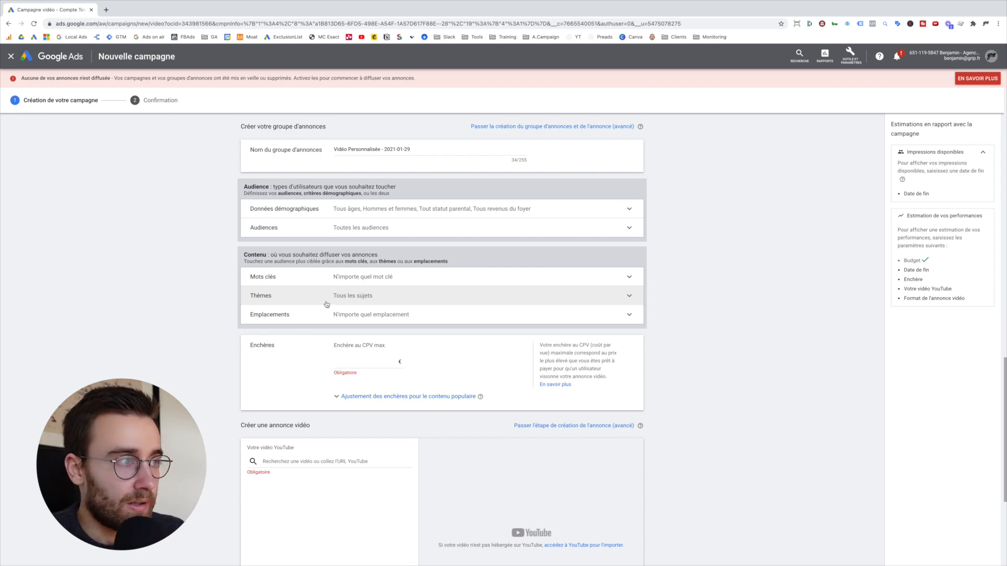
Search the ad group's placement targeting for "jardinage".
{"action": "left_click", "coordinate": [340, 321]}
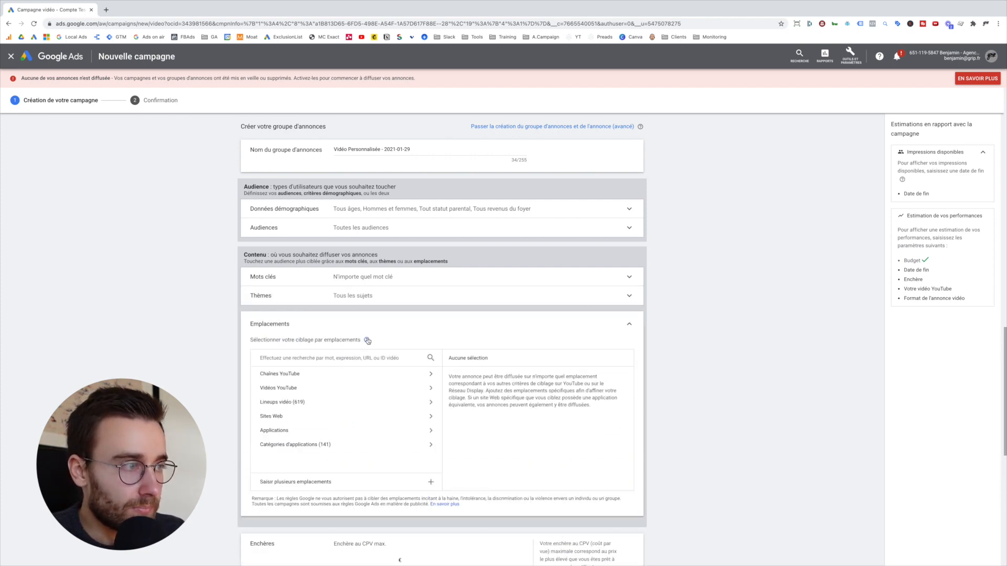
{"action": "scroll", "coordinate": [368, 341], "scroll_direction": "down", "scroll_amount": 2}
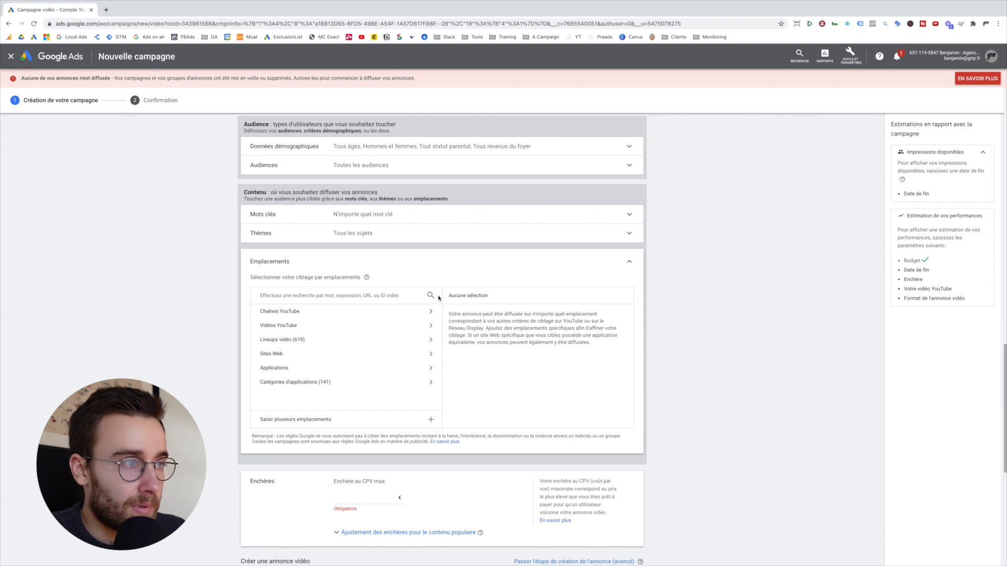
{"action": "left_click", "coordinate": [360, 295]}
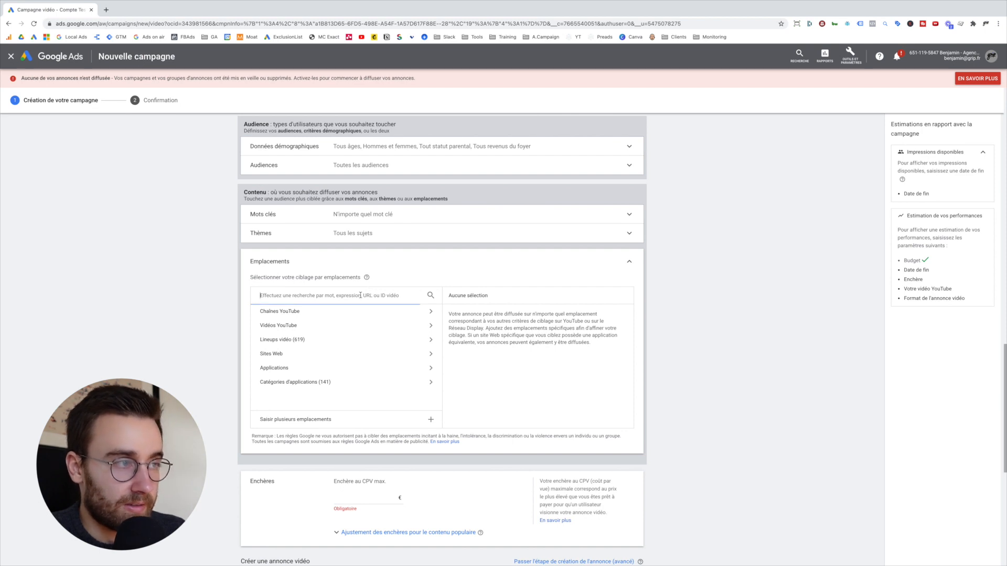
{"action": "type", "text": "jar"}
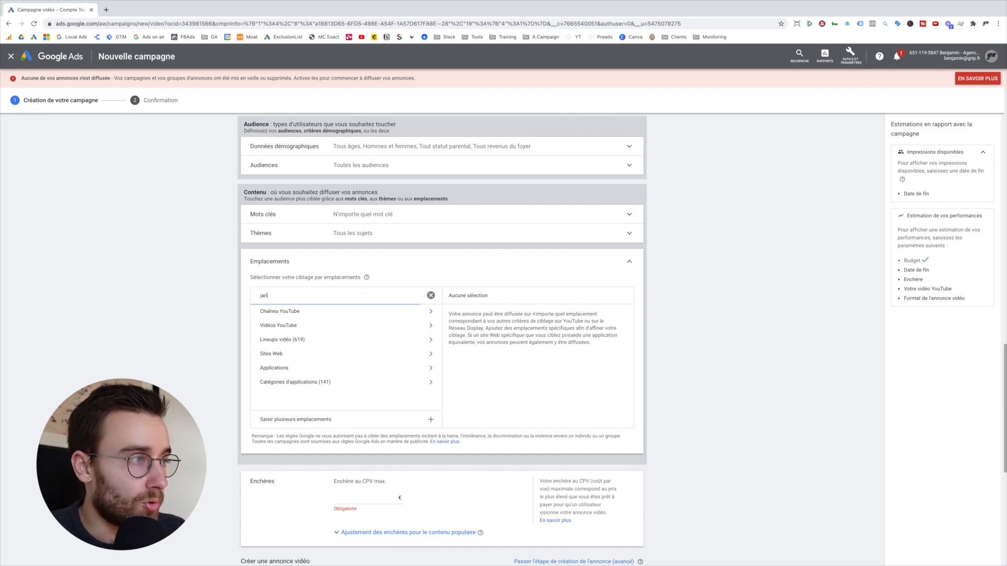
{"action": "type", "text": "id"}
{"action": "key", "text": "BackSpace"}
{"action": "key", "text": "BackSpace"}
{"action": "key", "text": "BackSpace"}
{"action": "type", "text": "d"}
{"action": "key", "text": "BackSpace"}
{"action": "type", "text": "rdinage"}
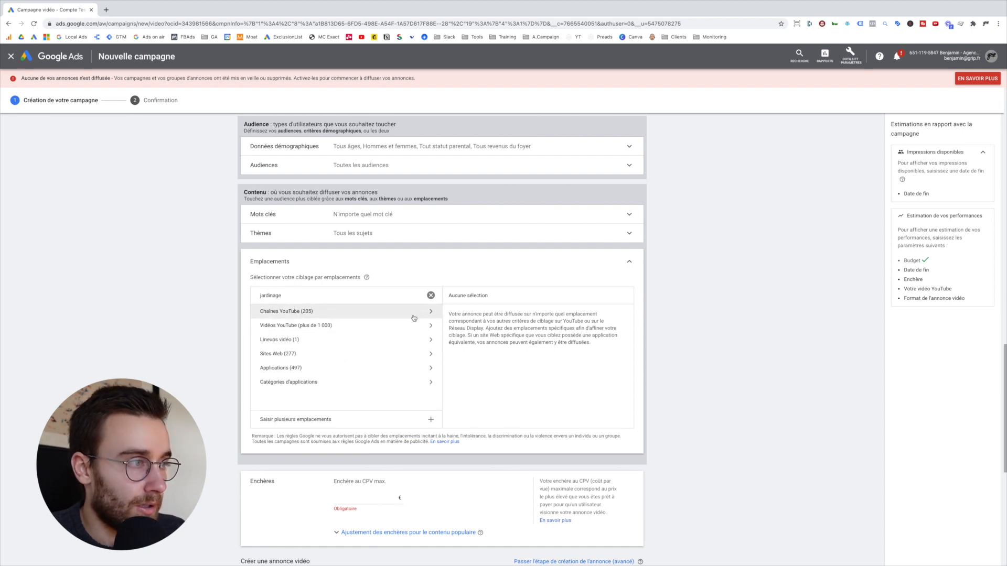
Add the YouTube channels La bible du jardinage, Silence, ça pousse ! and Rustica as targeted placements.
{"action": "left_click", "coordinate": [415, 314]}
{"action": "left_click", "coordinate": [264, 313]}
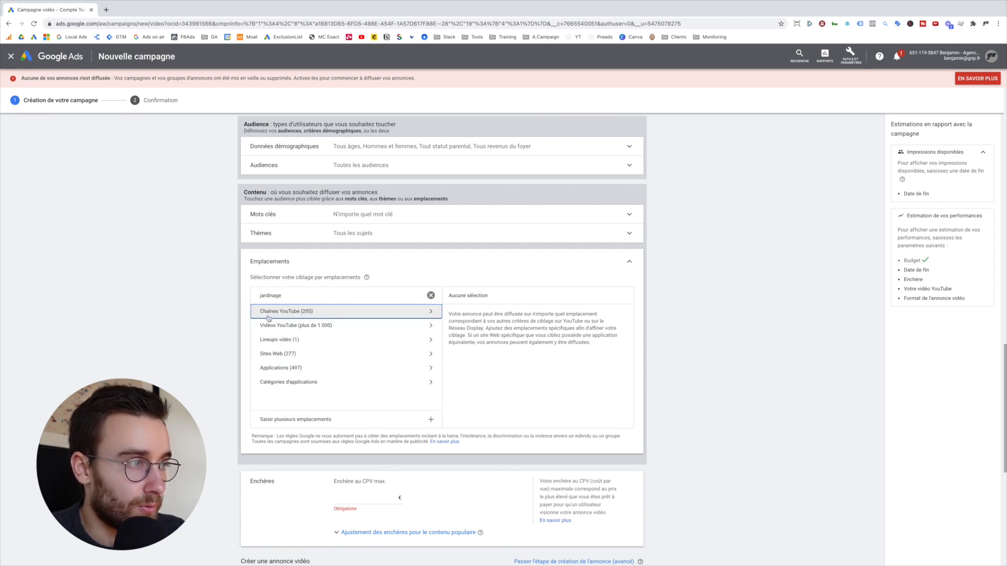
{"action": "left_click", "coordinate": [324, 316]}
{"action": "scroll", "coordinate": [338, 329], "scroll_direction": "down", "scroll_amount": 1}
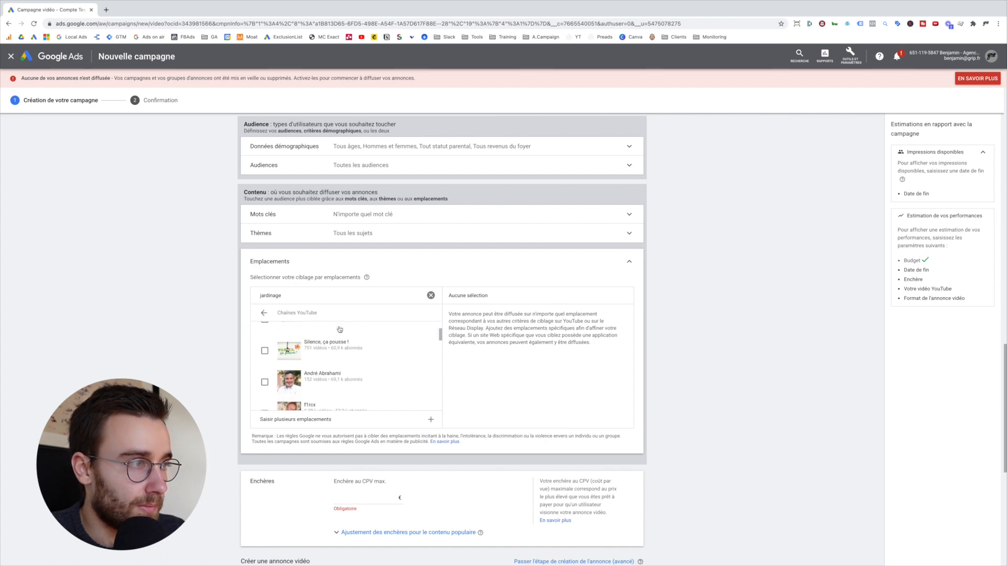
{"action": "left_click", "coordinate": [265, 326]}
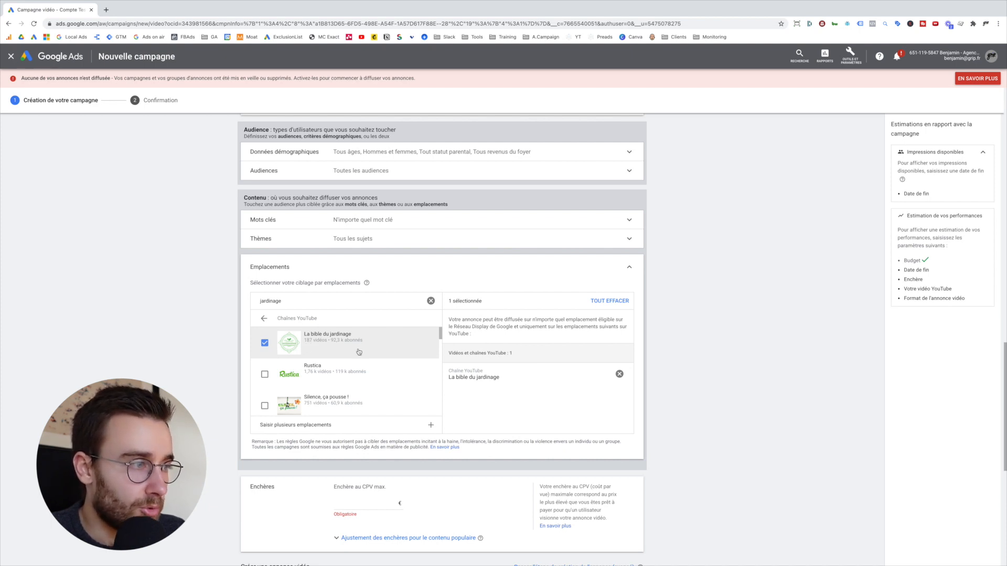
{"action": "scroll", "coordinate": [326, 357], "scroll_direction": "down", "scroll_amount": 1}
{"action": "left_click", "coordinate": [265, 369]}
{"action": "scroll", "coordinate": [266, 369], "scroll_direction": "up", "scroll_amount": 1}
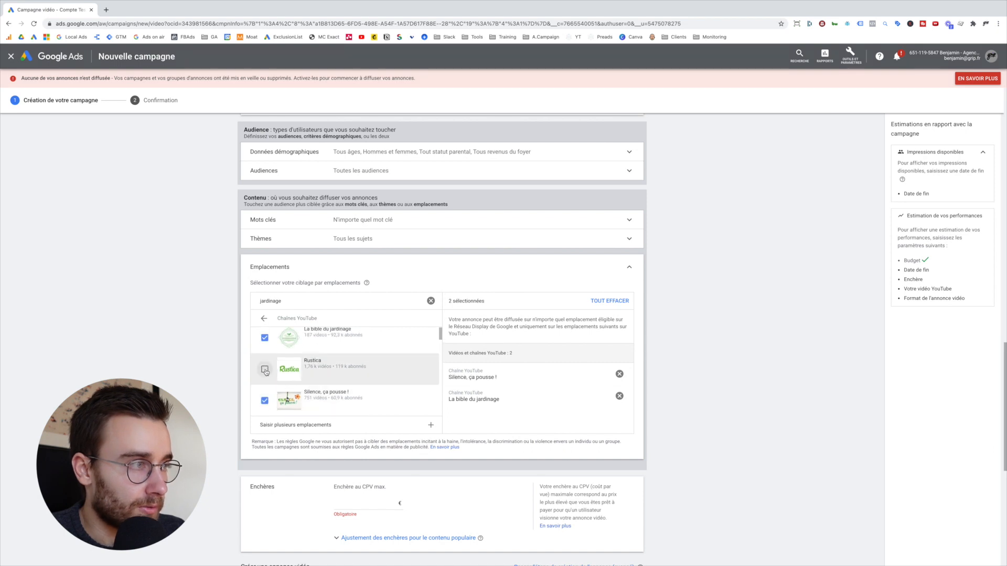
{"action": "left_click", "coordinate": [265, 369]}
{"action": "left_click", "coordinate": [263, 319]}
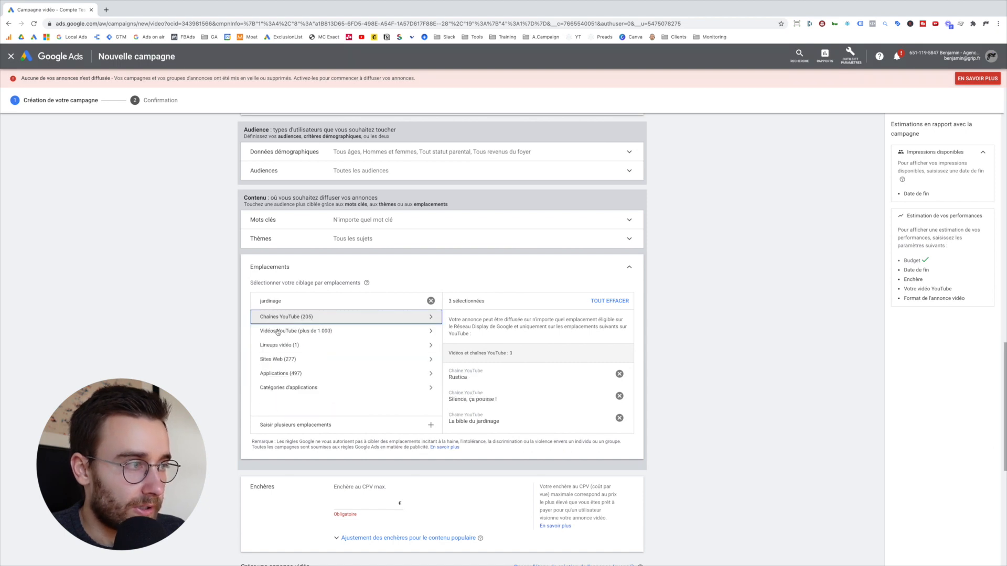
Add the YouTube videos "31 ASTUCES DE JARDINAGE INCROYABLES À ESSAYER" and "Jardinage sans travail du sol" as targeted placements.
{"action": "left_click", "coordinate": [339, 335]}
{"action": "left_click", "coordinate": [263, 319]}
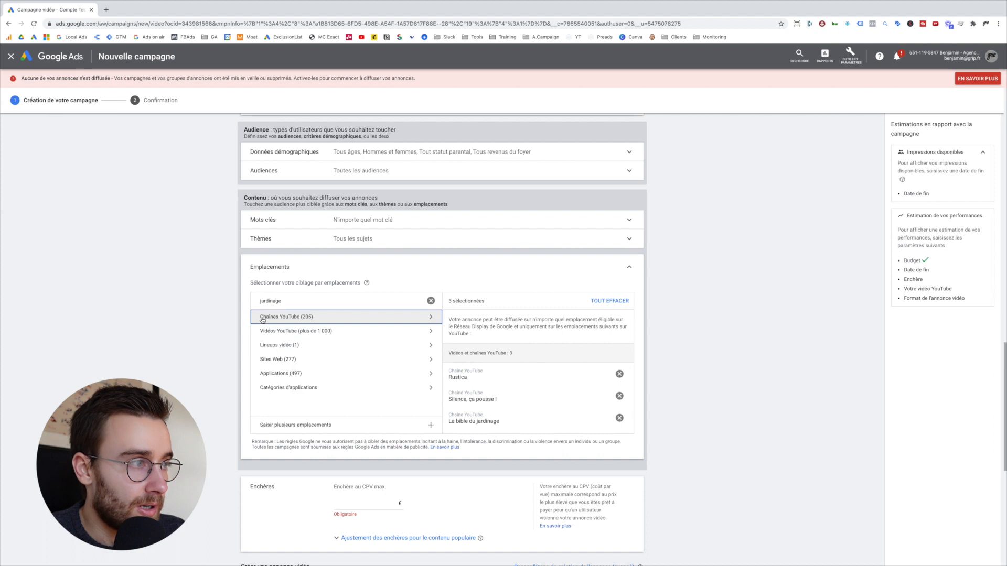
{"action": "left_click", "coordinate": [325, 331]}
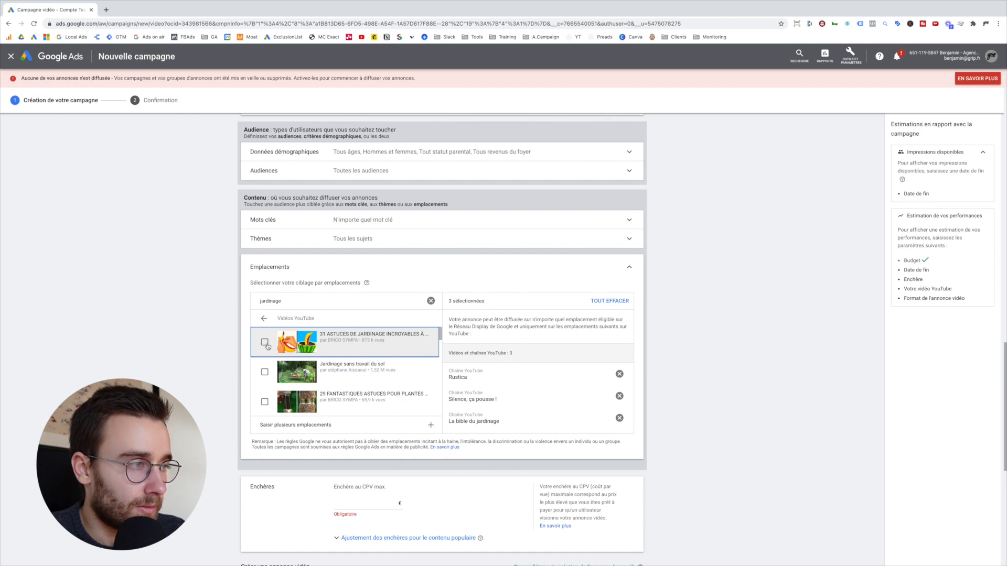
{"action": "left_click", "coordinate": [371, 346]}
{"action": "scroll", "coordinate": [361, 388], "scroll_direction": "down", "scroll_amount": 1}
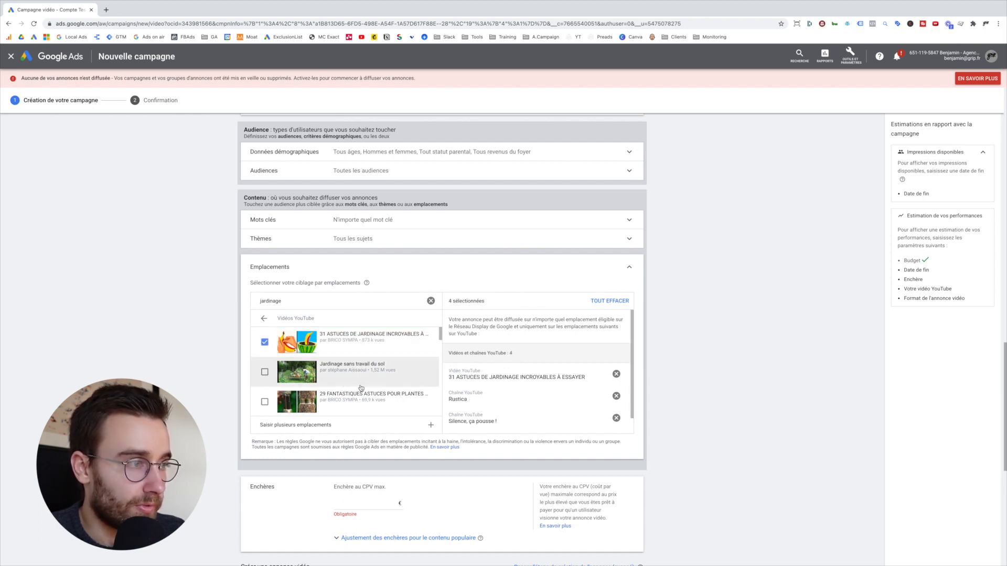
{"action": "scroll", "coordinate": [361, 388], "scroll_direction": "up", "scroll_amount": 1}
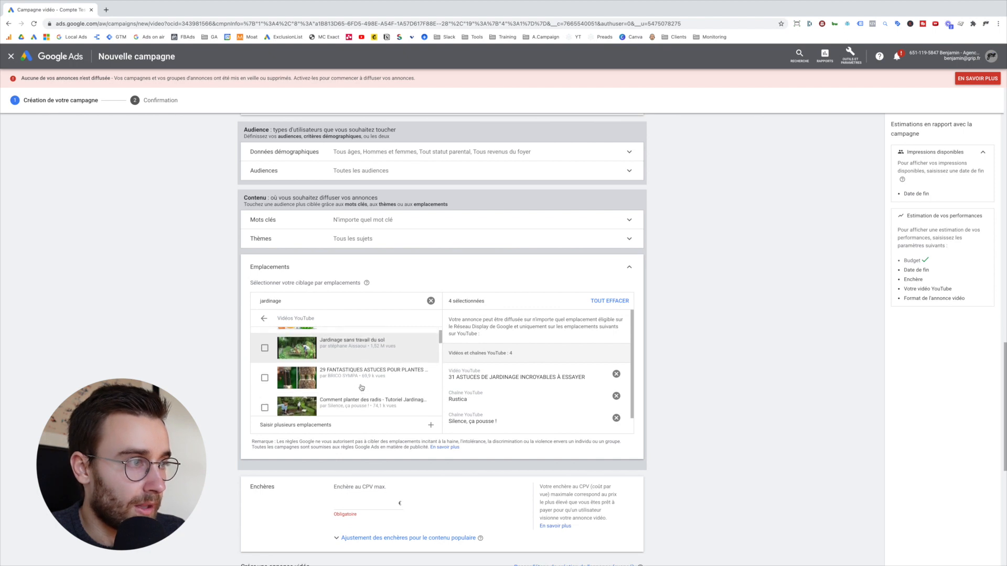
{"action": "left_click", "coordinate": [265, 351]}
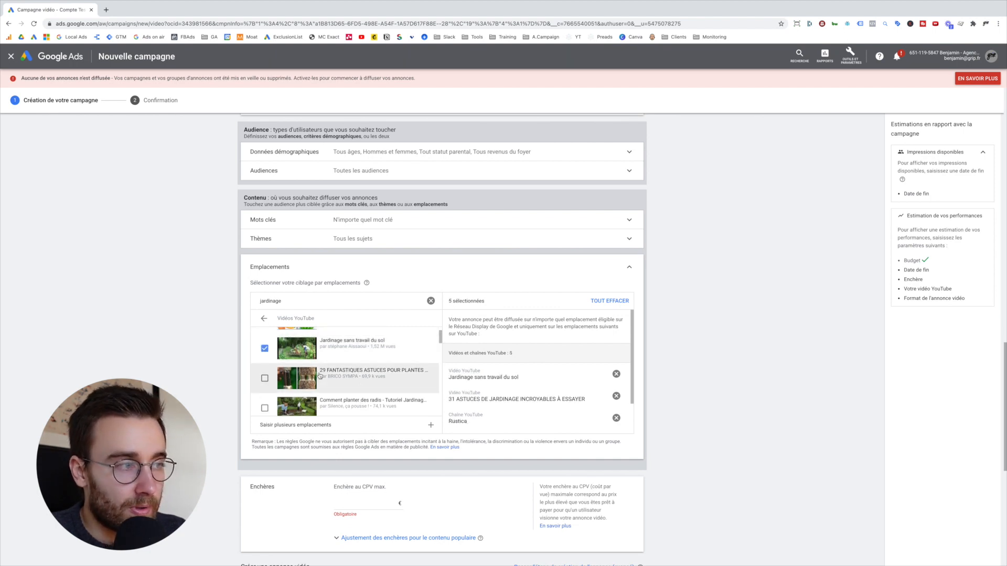
{"action": "scroll", "coordinate": [355, 386], "scroll_direction": "up", "scroll_amount": 1}
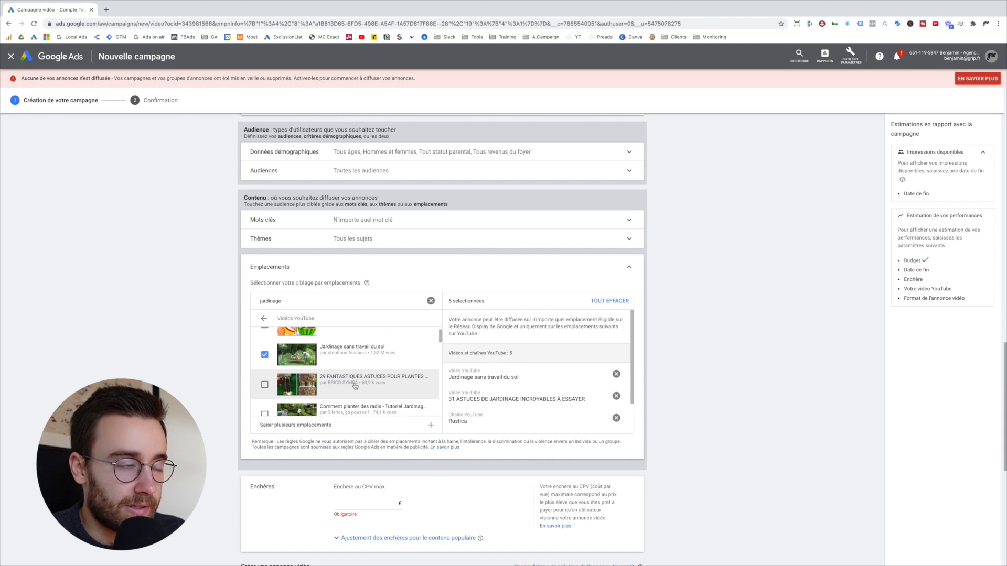
{"action": "scroll", "coordinate": [355, 386], "scroll_direction": "up", "scroll_amount": 2}
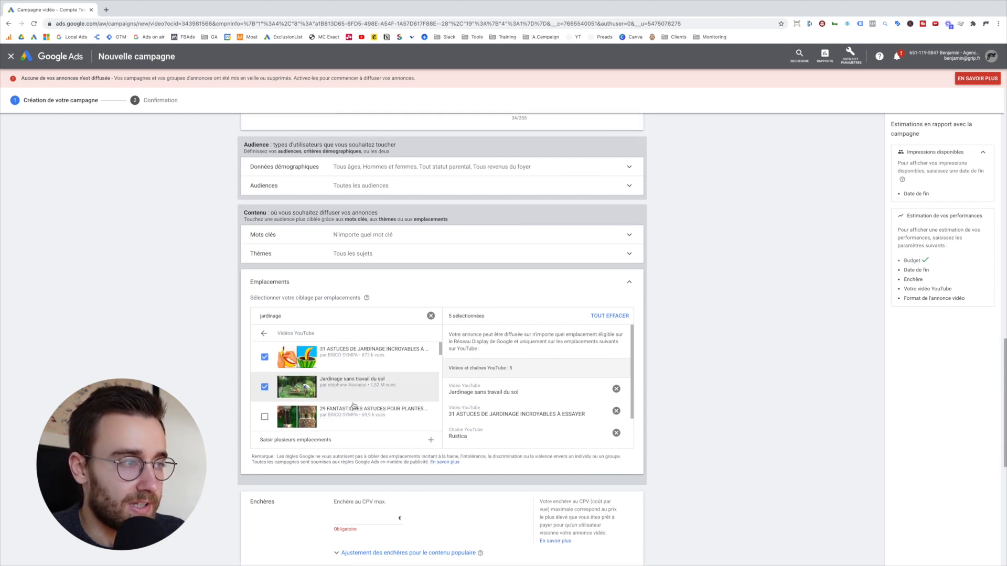
{"action": "scroll", "coordinate": [369, 410], "scroll_direction": "down", "scroll_amount": 1}
{"action": "scroll", "coordinate": [370, 410], "scroll_direction": "down", "scroll_amount": 1}
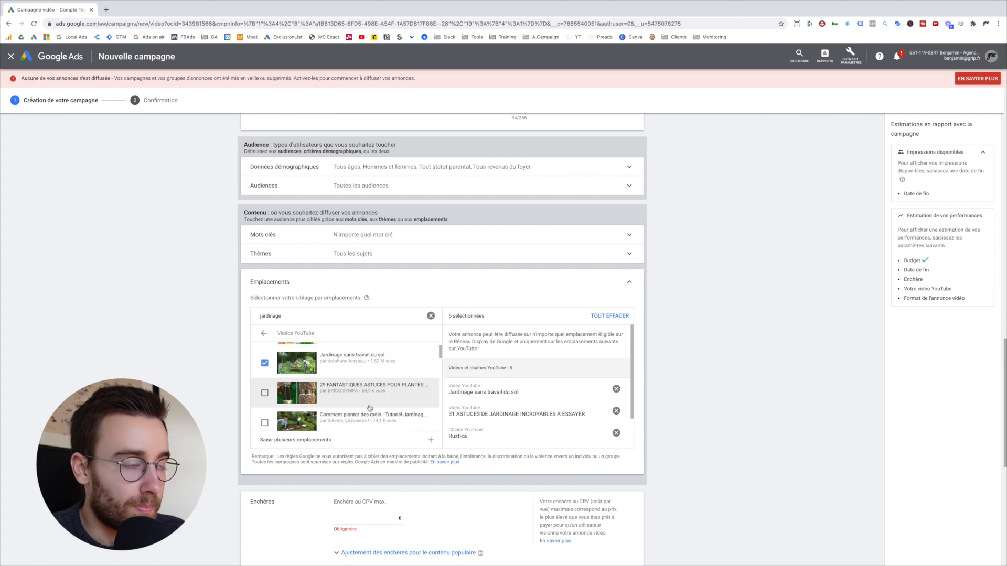
{"action": "scroll", "coordinate": [369, 408], "scroll_direction": "up", "scroll_amount": 4}
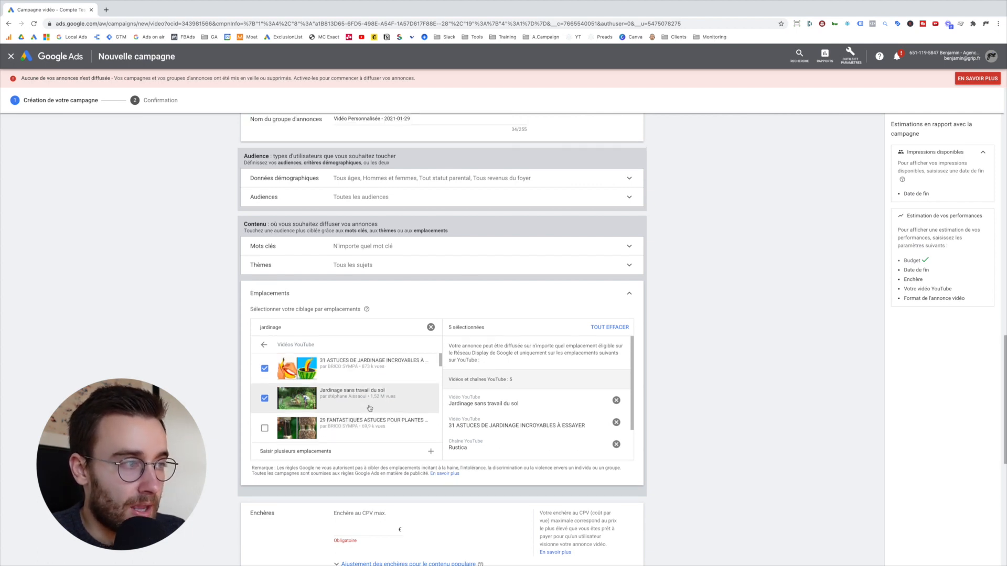
{"action": "left_click", "coordinate": [263, 346]}
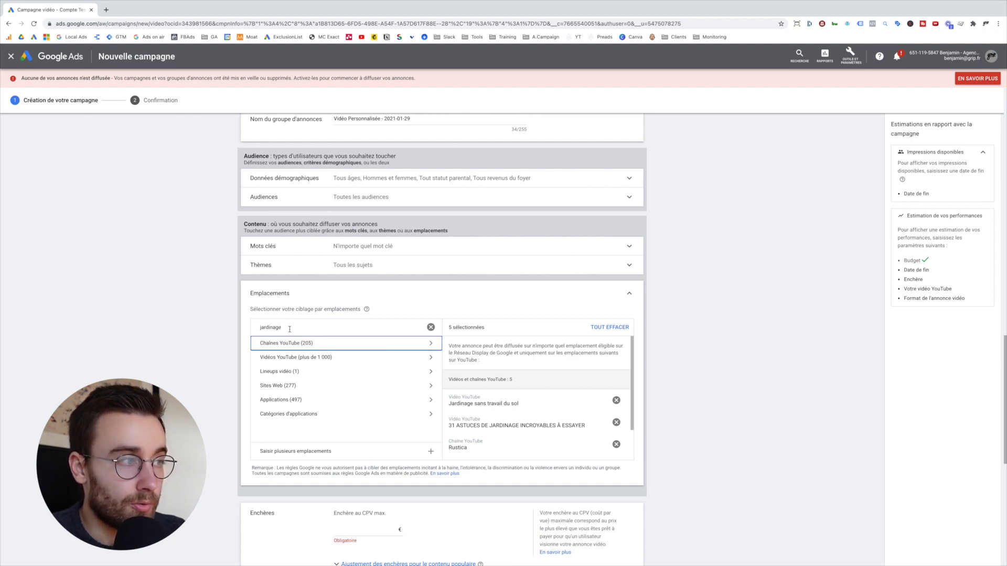
Open the entry of multiple placements, and copy the URL of the video "UN MONDE SANS RAP" from YouTube in a new tab.
{"action": "left_click", "coordinate": [383, 451]}
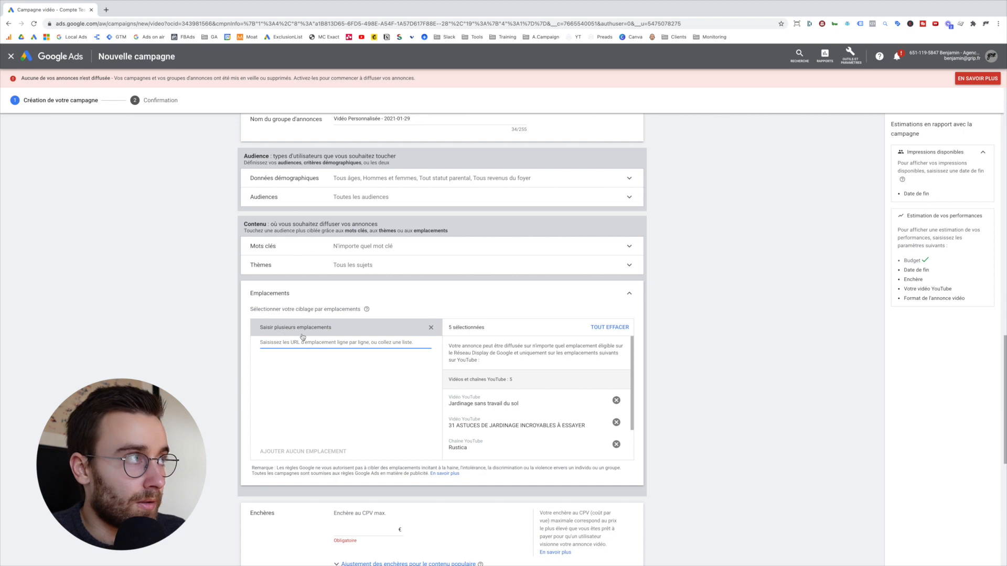
{"action": "left_click", "coordinate": [107, 9]}
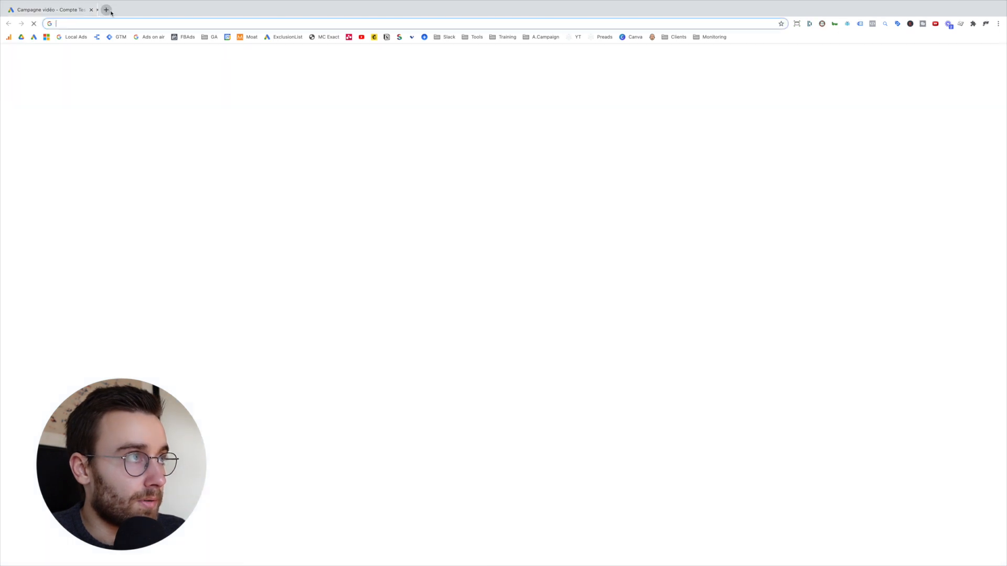
{"action": "left_click", "coordinate": [363, 36]}
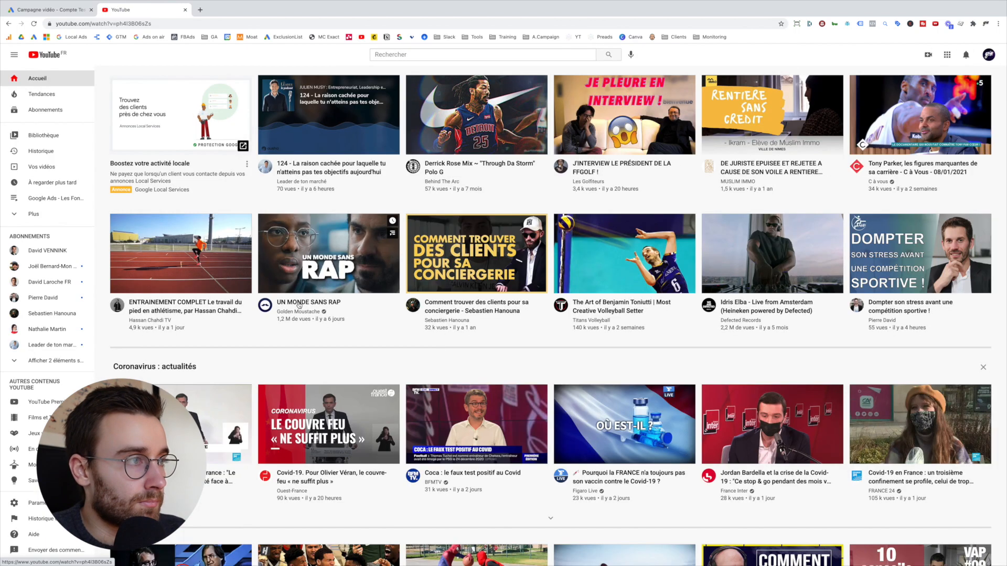
{"action": "left_click", "coordinate": [275, 304]}
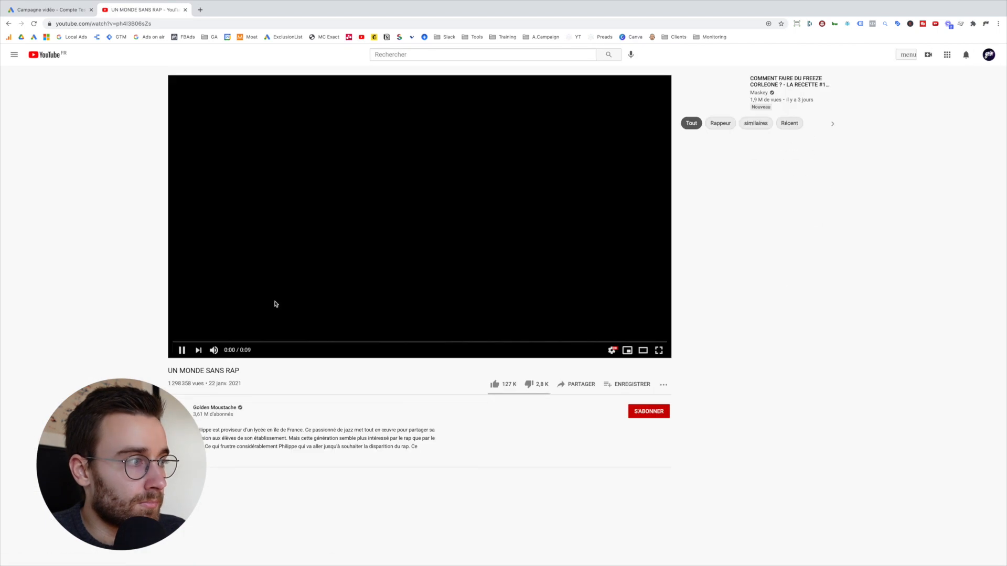
{"action": "left_click", "coordinate": [162, 24]}
{"action": "key", "text": "super+c"}
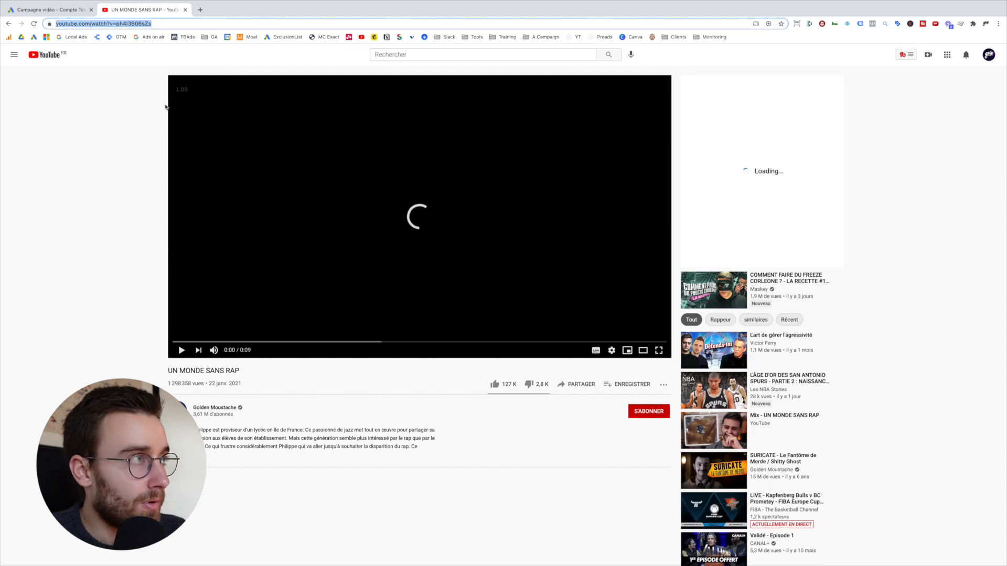
Add the YouTube video "UN MONDE SANS RAP" as a targeted placement in Google Ads using its copied URL.
{"action": "left_click", "coordinate": [63, 12]}
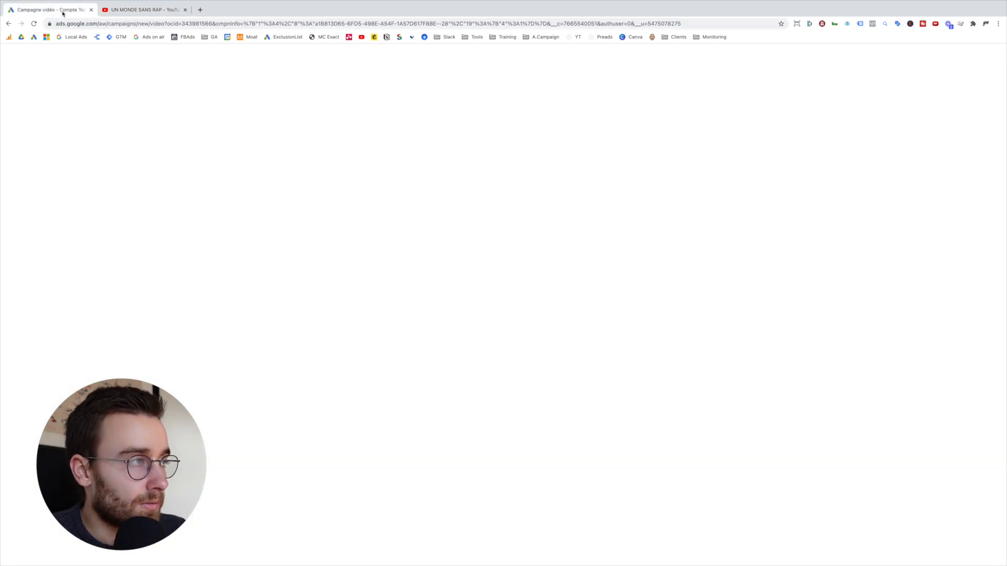
{"action": "key", "text": "super+v"}
{"action": "left_click", "coordinate": [302, 520]}
Set the ad group's maximum CPV bid to 10,00 €.
{"action": "scroll", "coordinate": [420, 493], "scroll_direction": "down", "scroll_amount": 1}
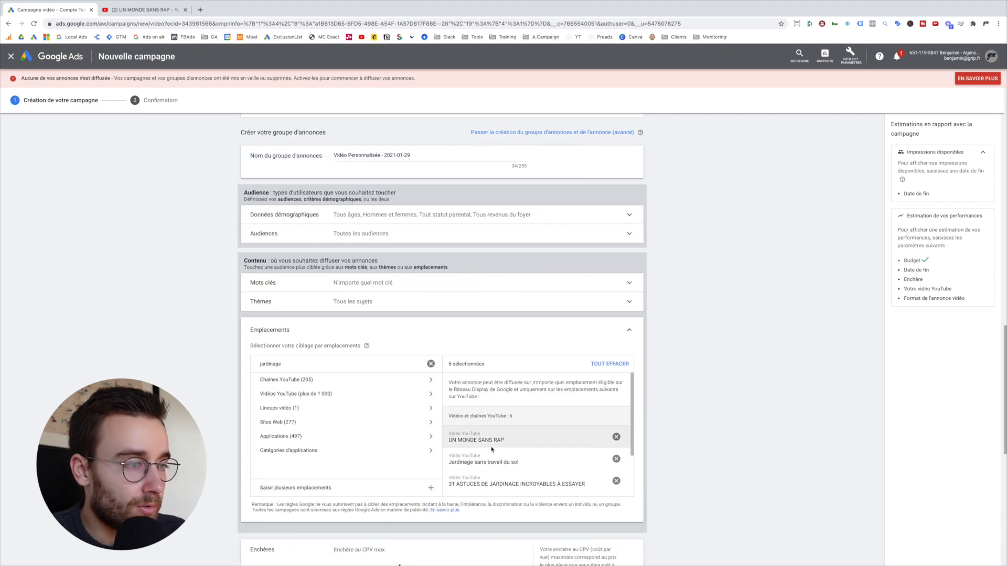
{"action": "scroll", "coordinate": [442, 457], "scroll_direction": "down", "scroll_amount": 1}
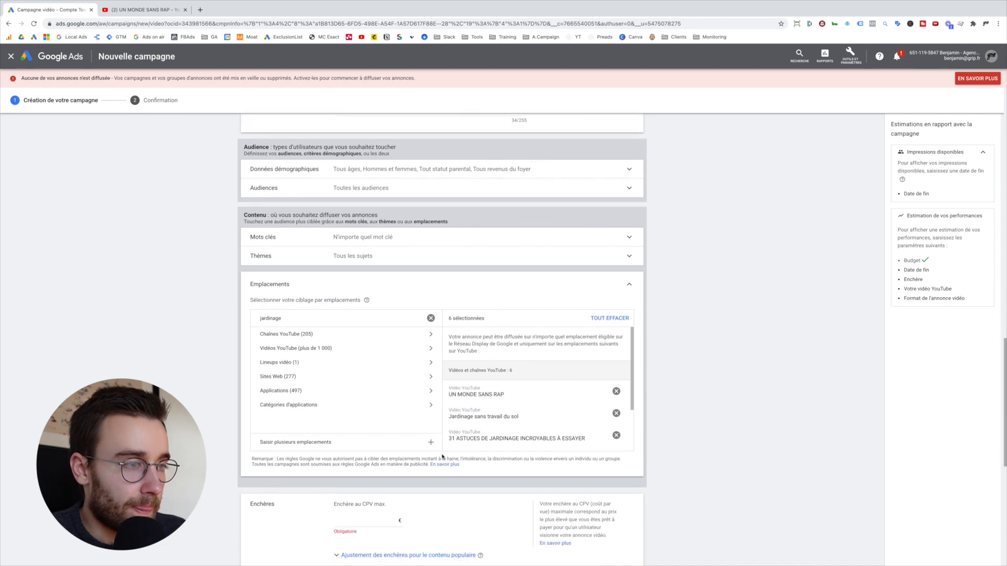
{"action": "scroll", "coordinate": [467, 462], "scroll_direction": "down", "scroll_amount": 1}
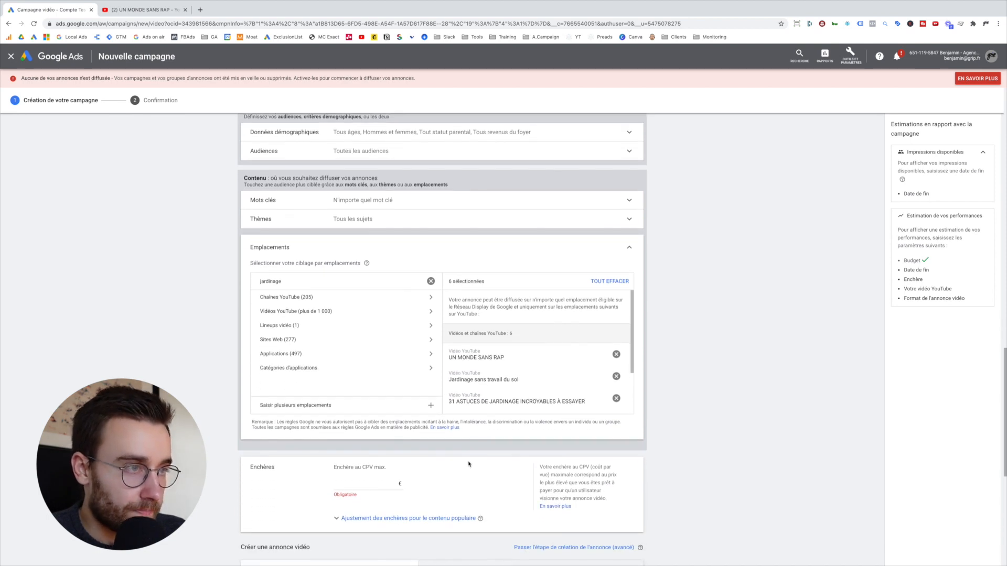
{"action": "scroll", "coordinate": [469, 463], "scroll_direction": "down", "scroll_amount": 1}
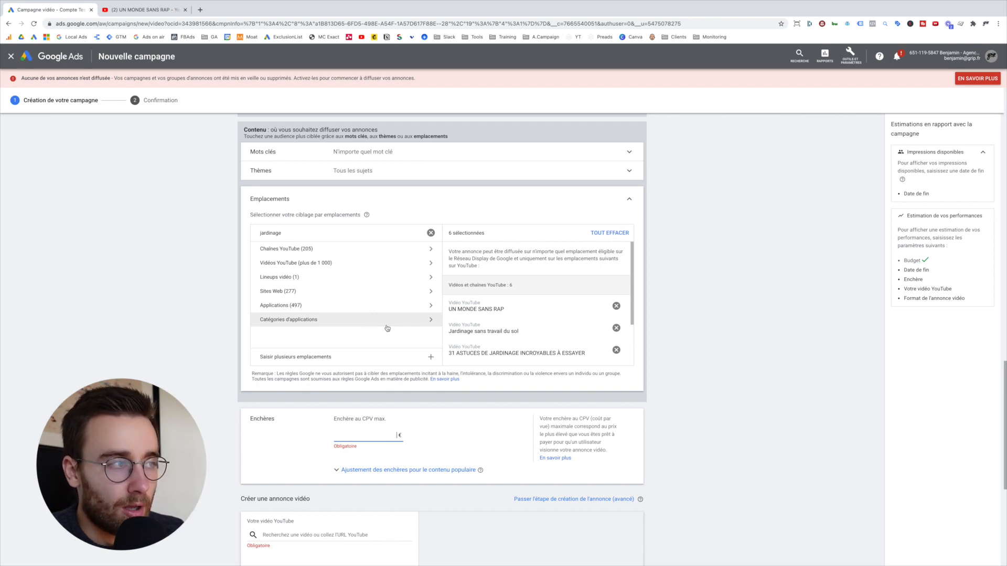
{"action": "scroll", "coordinate": [387, 327], "scroll_direction": "down", "scroll_amount": 1}
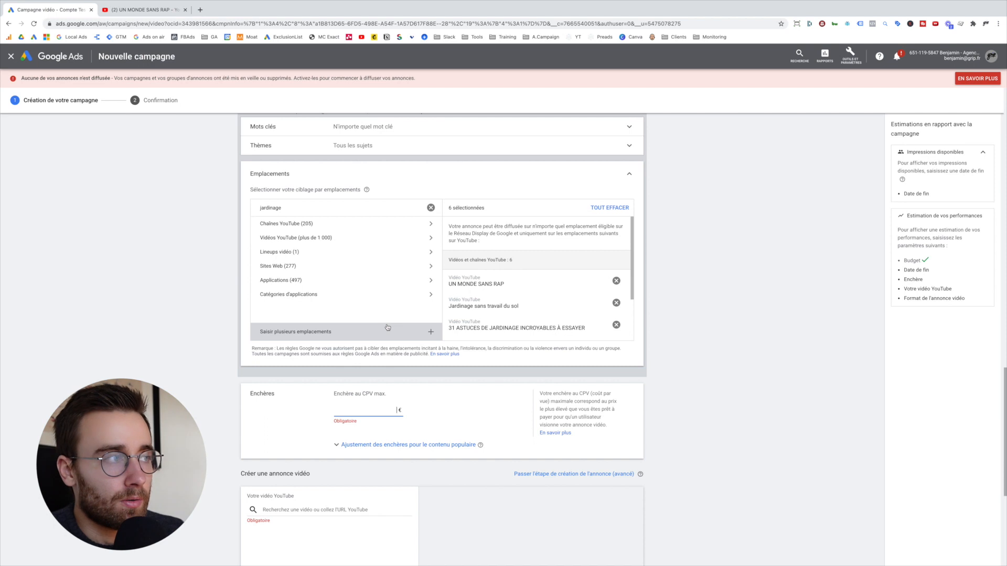
{"action": "type", "text": "10,00"}
Set "UN MONDE SANS RAP" as the ad's YouTube video, using the URL copied from its YouTube page.
{"action": "scroll", "coordinate": [377, 413], "scroll_direction": "down", "scroll_amount": 2}
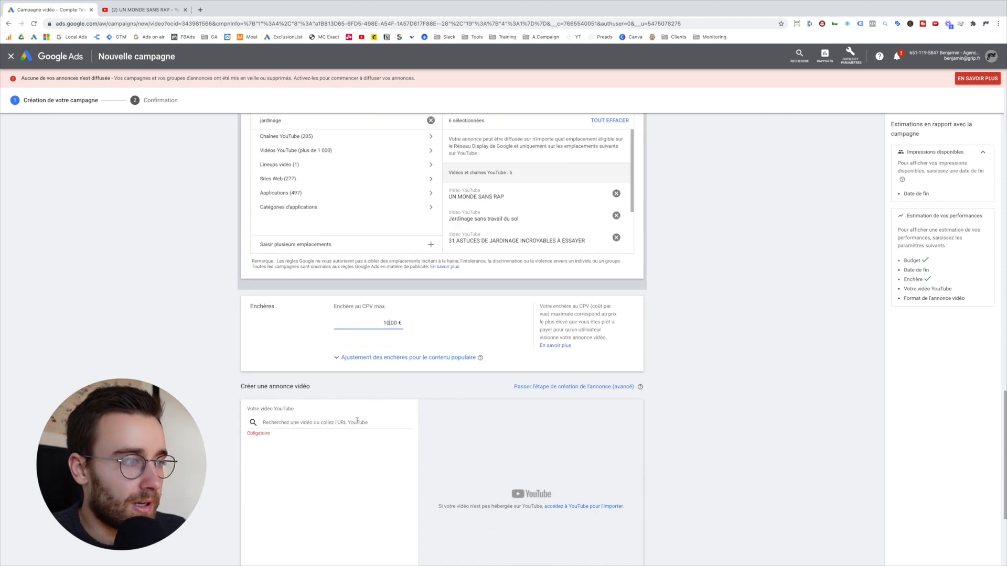
{"action": "left_click", "coordinate": [362, 422]}
{"action": "left_click", "coordinate": [138, 9]}
{"action": "left_click", "coordinate": [144, 24]}
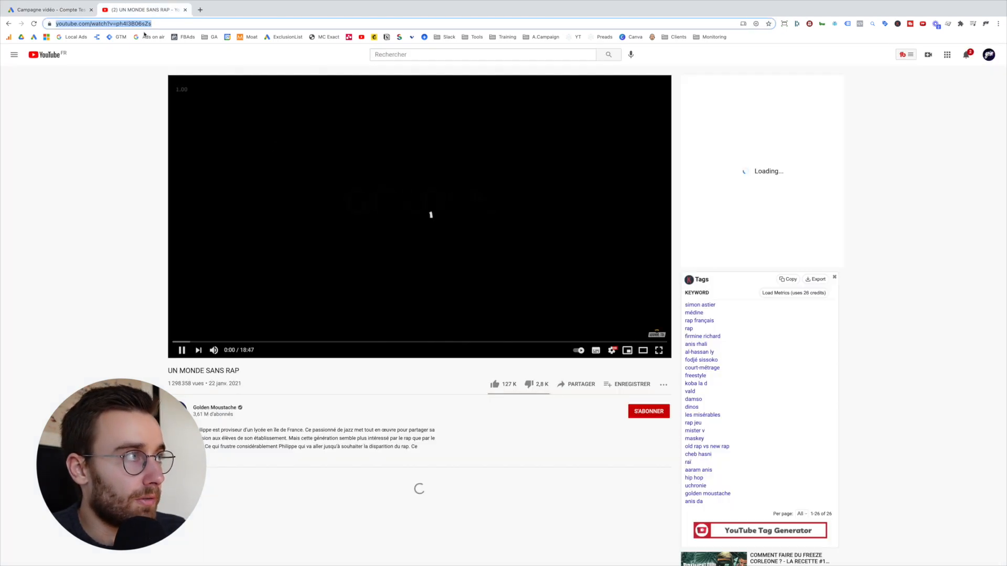
{"action": "left_click", "coordinate": [182, 350]}
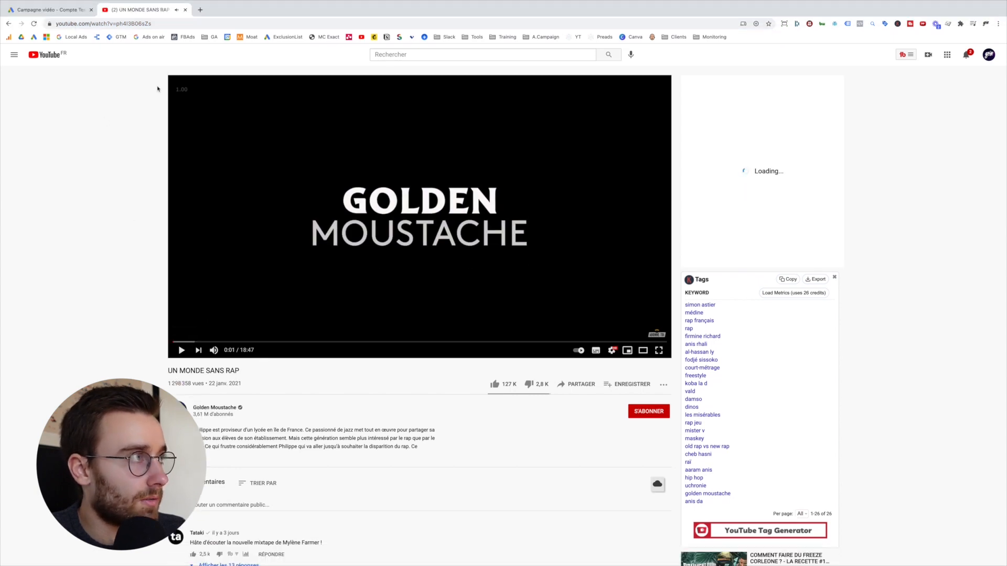
{"action": "left_click", "coordinate": [51, 10]}
{"action": "key", "text": "super+v"}
{"action": "scroll", "coordinate": [283, 409], "scroll_direction": "down", "scroll_amount": 2}
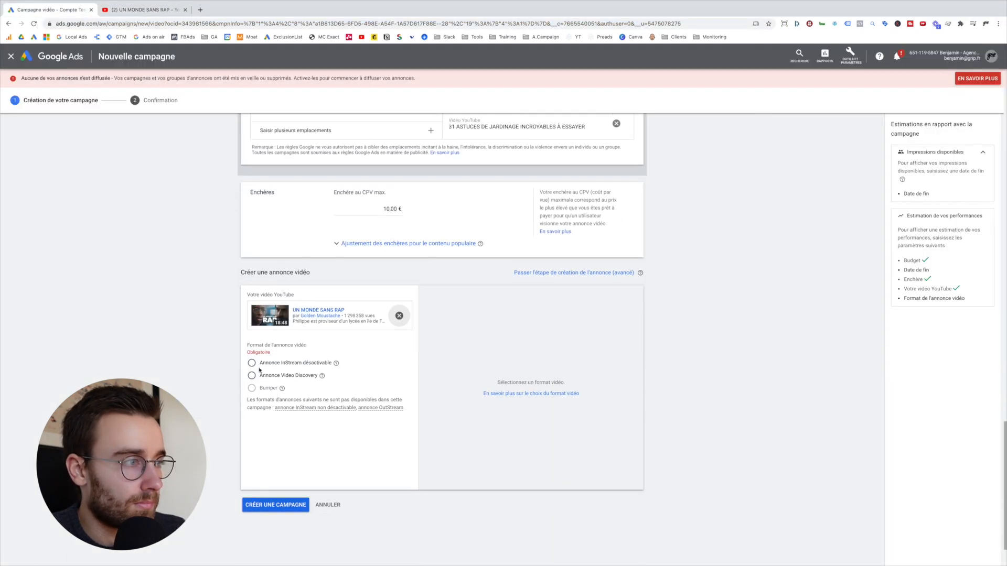
{"action": "left_click", "coordinate": [254, 362]}
{"action": "left_click", "coordinate": [290, 431]}
{"action": "type", "text": "www.e"}
{"action": "key", "text": "BackSpace"}
{"action": "type", "text": "test.com"}
{"action": "left_click", "coordinate": [297, 459]}
{"action": "double_click", "coordinate": [309, 460]}
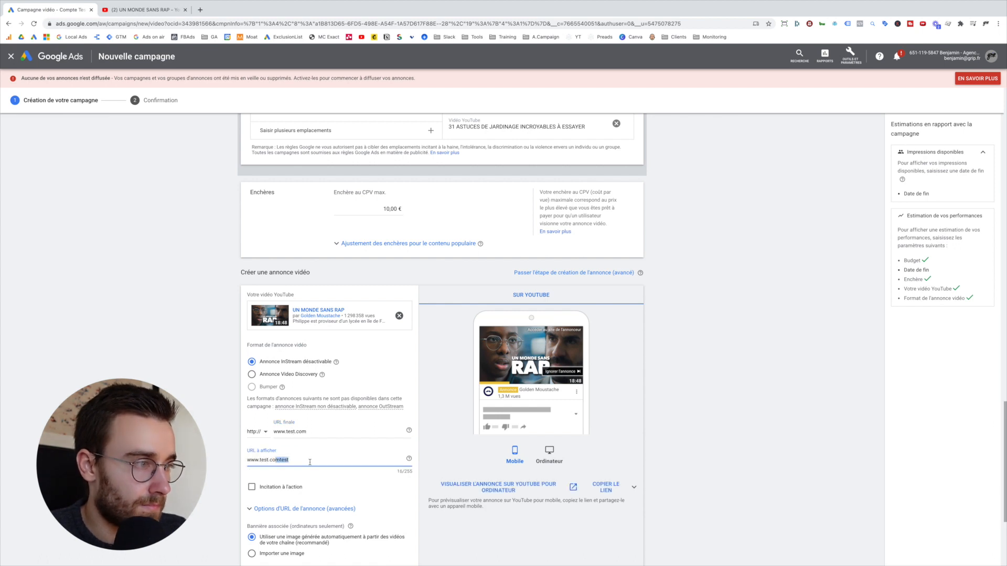
{"action": "left_click", "coordinate": [309, 460]}
{"action": "scroll", "coordinate": [287, 431], "scroll_direction": "down", "scroll_amount": 3}
Set the campaign's end date to 30 January 2021 and create the campaign.
{"action": "left_click", "coordinate": [287, 431]}
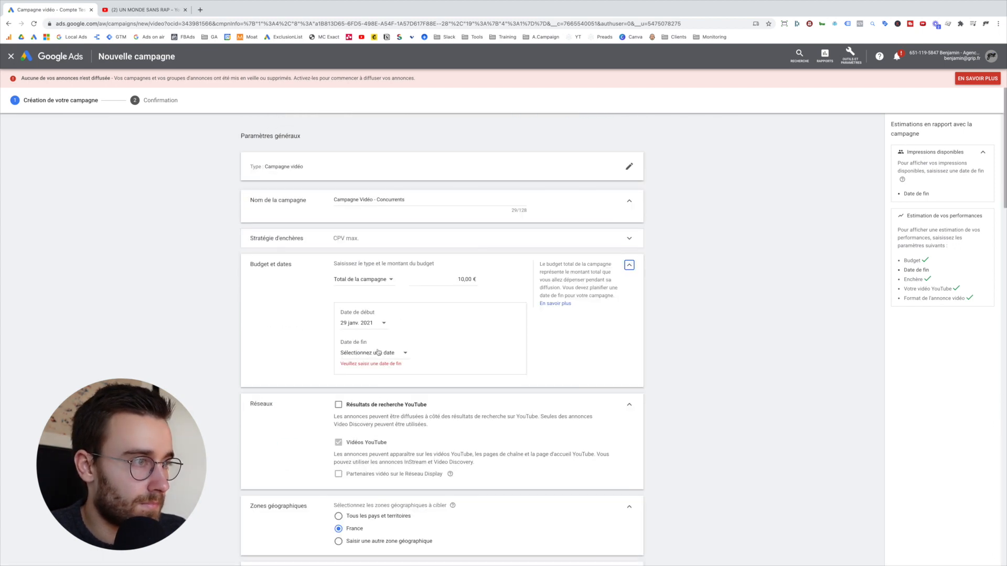
{"action": "left_click", "coordinate": [377, 352]}
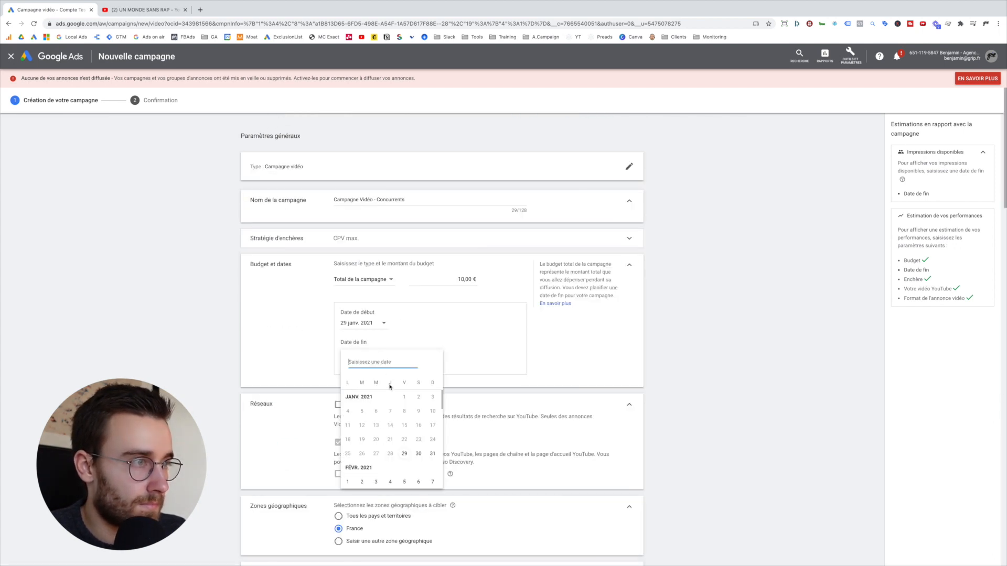
{"action": "left_click", "coordinate": [280, 451]}
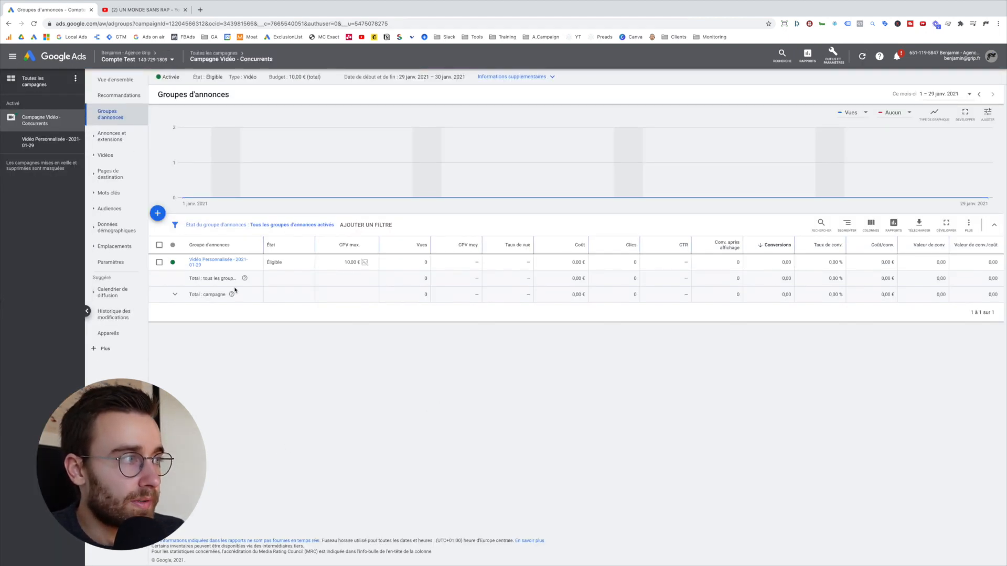
View the list of all campaigns and open "Campagne Vidéo - Concurrents".
{"action": "left_click", "coordinate": [40, 93]}
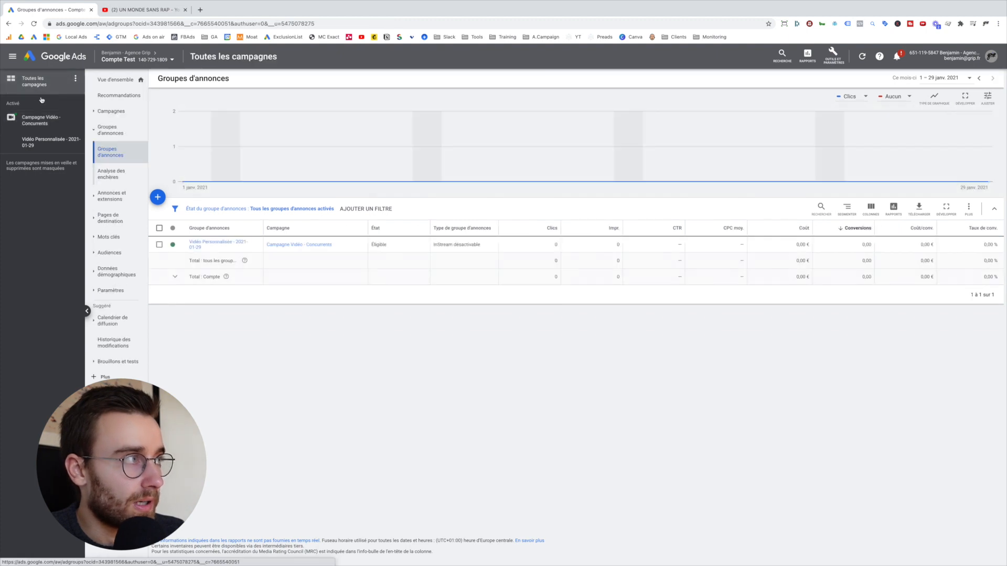
{"action": "left_click", "coordinate": [108, 113]}
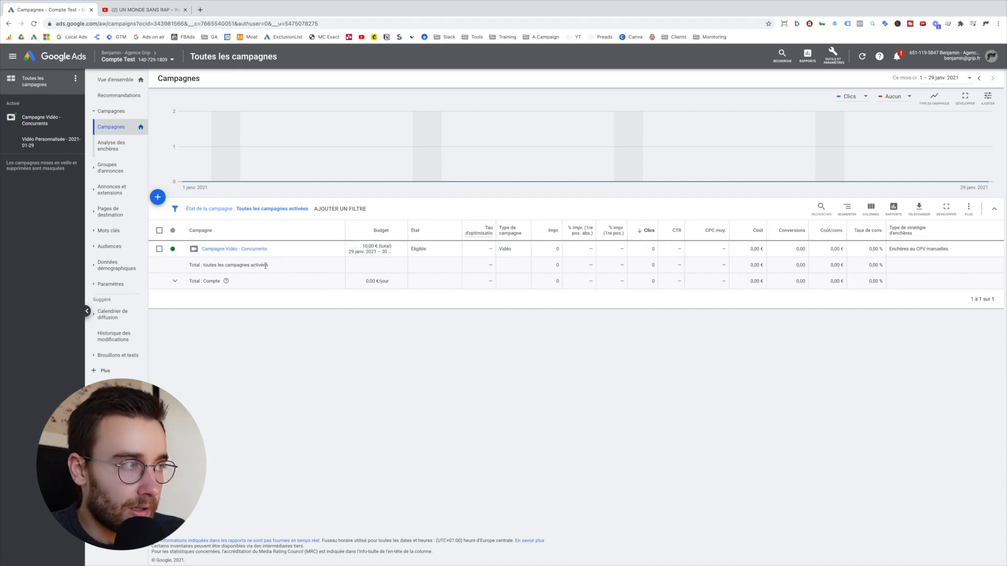
{"action": "left_click", "coordinate": [244, 249]}
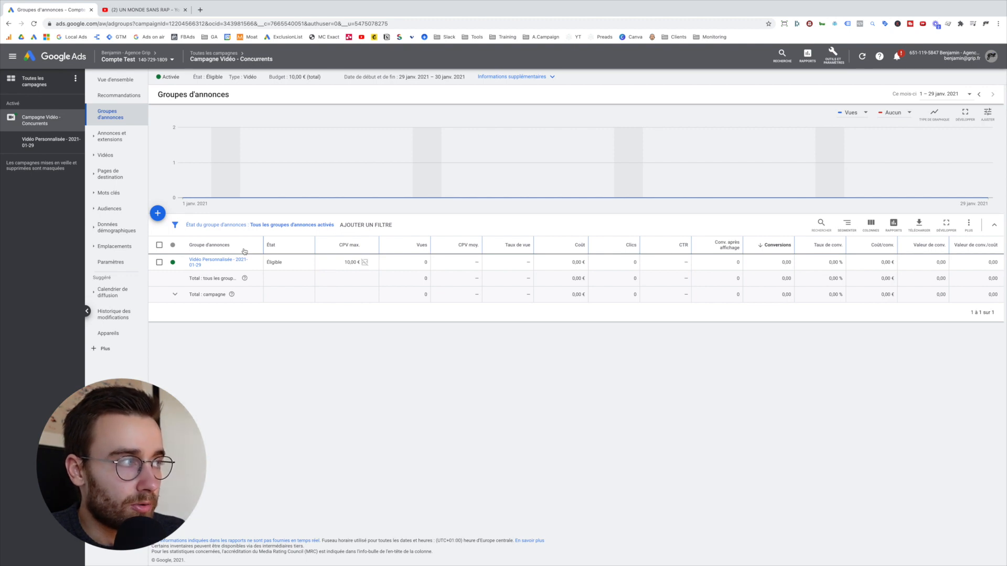
Open the placements of the ad group "Vidéo Personnalisée - 2021-01-29" for editing, with the entry of multiple placements.
{"action": "left_click", "coordinate": [53, 143]}
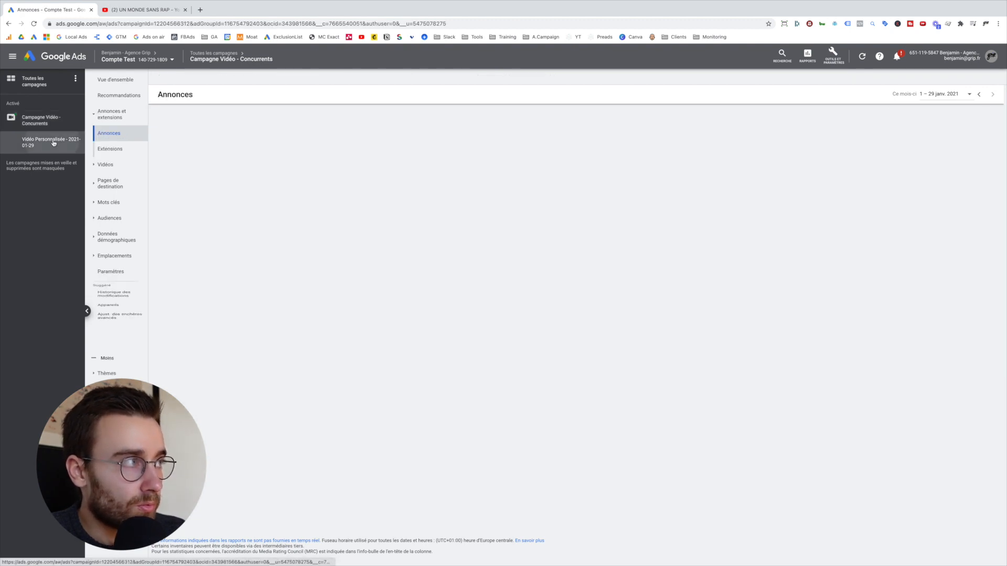
{"action": "left_click", "coordinate": [95, 257]}
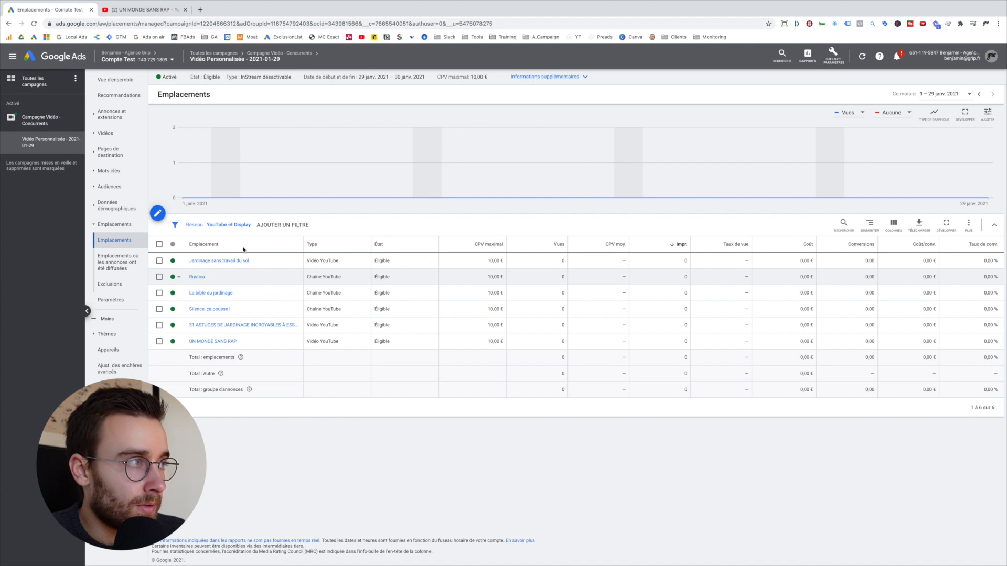
{"action": "left_click", "coordinate": [157, 214]}
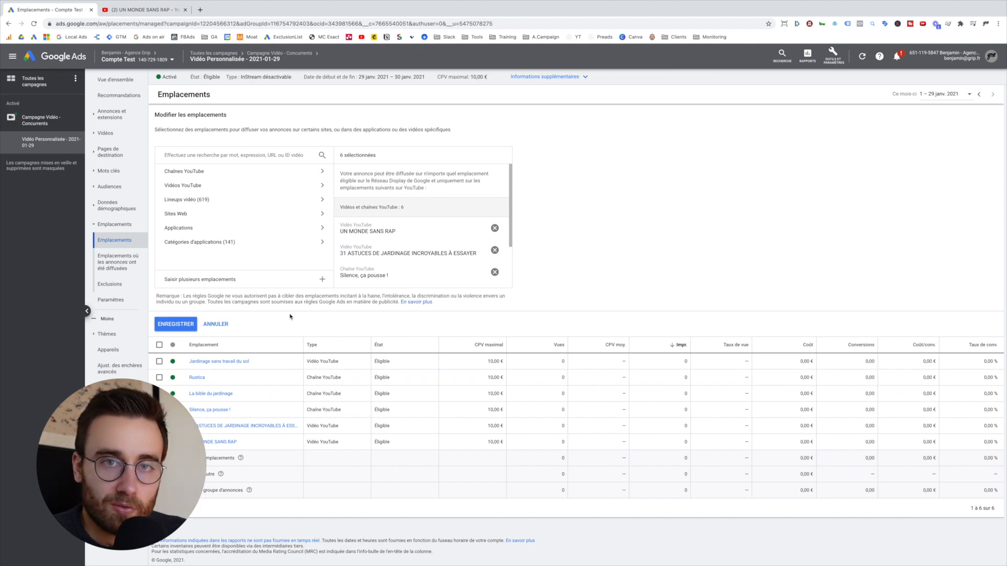
{"action": "left_click", "coordinate": [253, 280]}
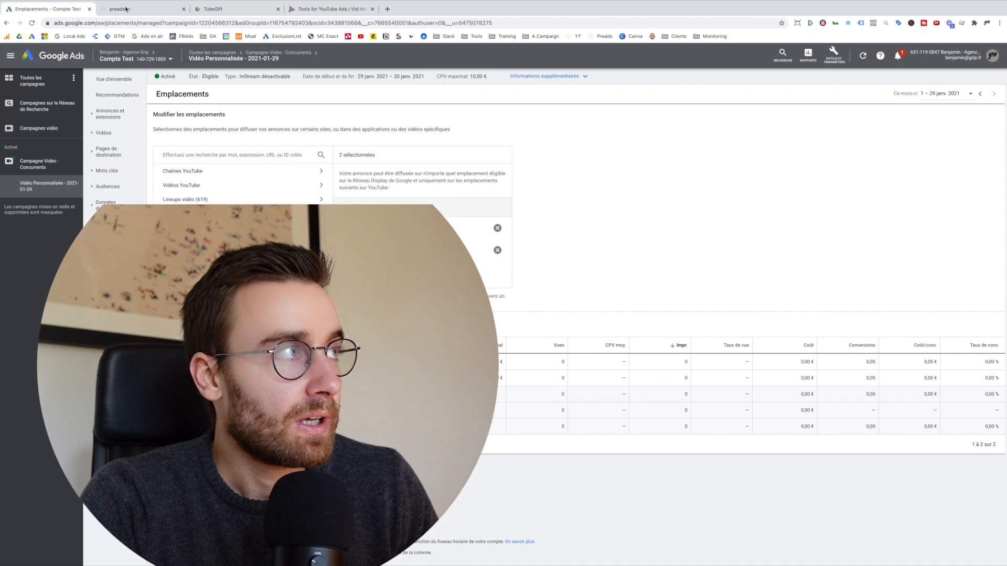
Switch to the Preads YouTube URL export, search for "jardinage" and look through the listed videos.
{"action": "left_click", "coordinate": [127, 9]}
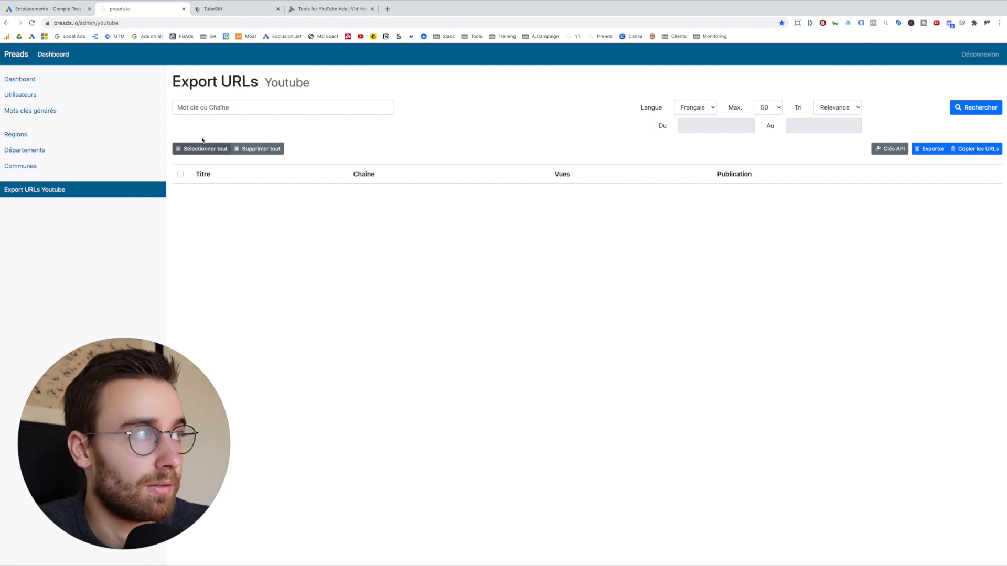
{"action": "left_click", "coordinate": [194, 109]}
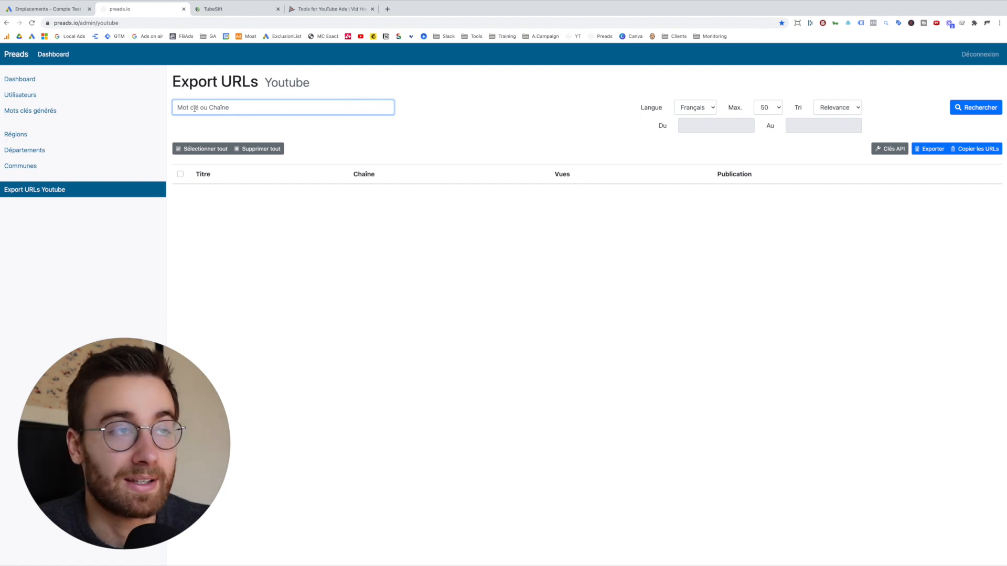
{"action": "type", "text": "jardinage"}
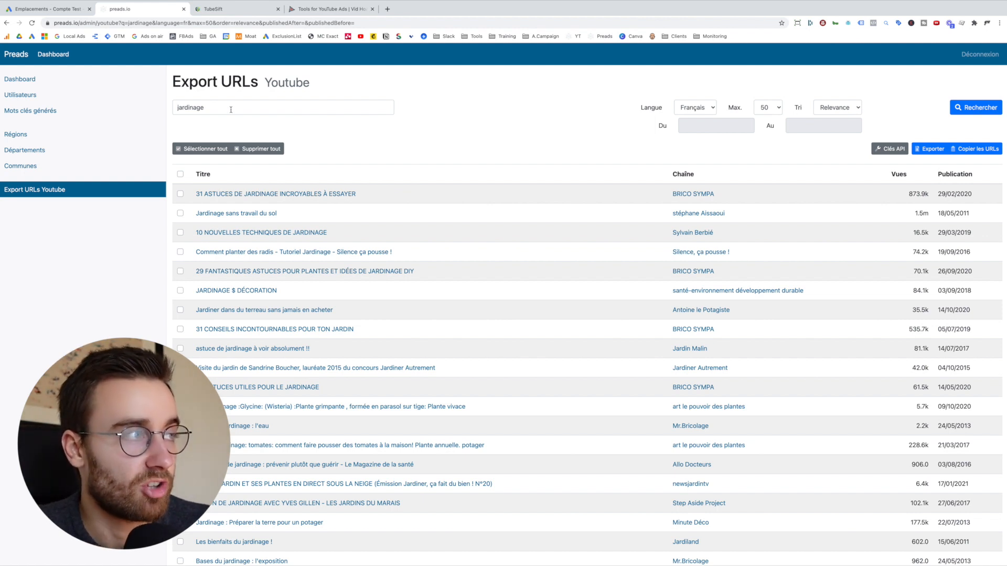
{"action": "scroll", "coordinate": [252, 302], "scroll_direction": "down", "scroll_amount": 2}
{"action": "scroll", "coordinate": [252, 301], "scroll_direction": "down", "scroll_amount": 8}
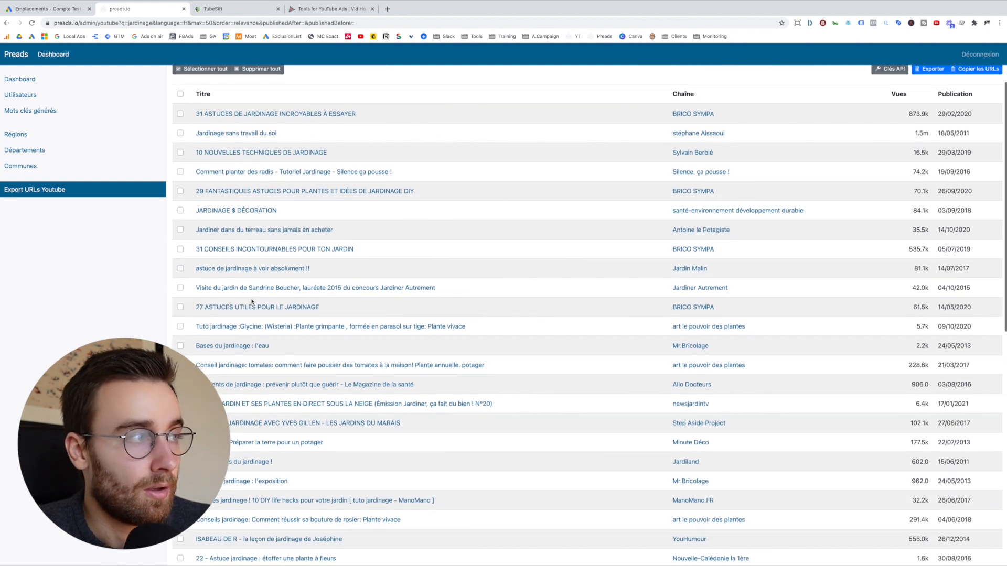
{"action": "scroll", "coordinate": [252, 303], "scroll_direction": "up", "scroll_amount": 10}
Raise the maximum number of results to 100 and rerun the "jardinage" search.
{"action": "left_click", "coordinate": [765, 108]}
{"action": "left_click", "coordinate": [766, 118]}
{"action": "left_click", "coordinate": [968, 109]}
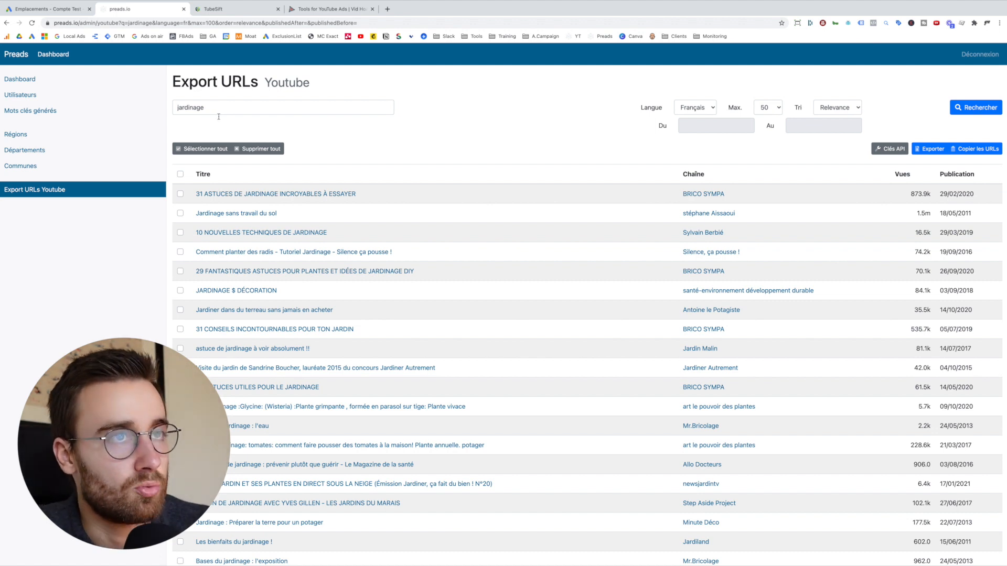
{"action": "left_click", "coordinate": [697, 127]}
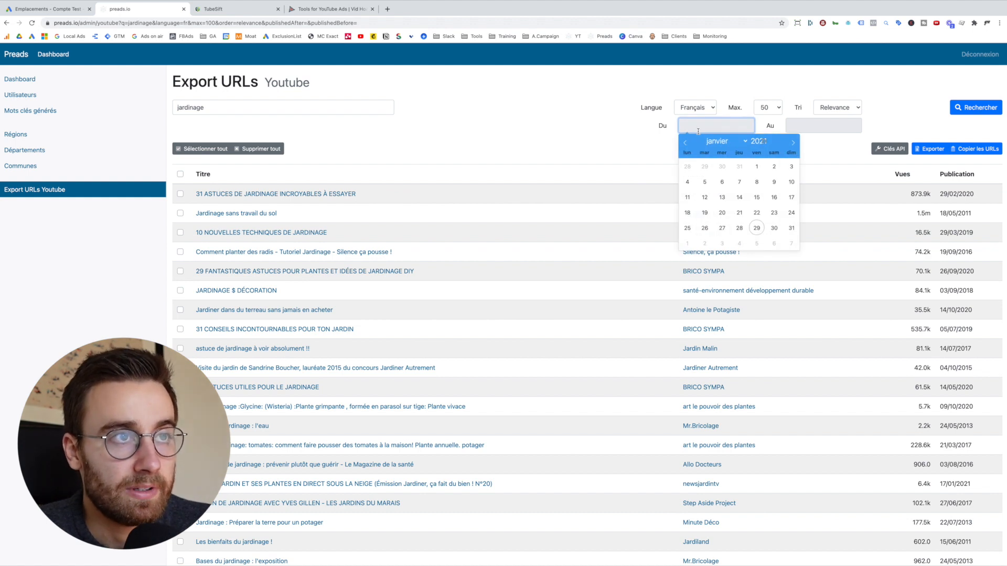
{"action": "left_click", "coordinate": [618, 142]}
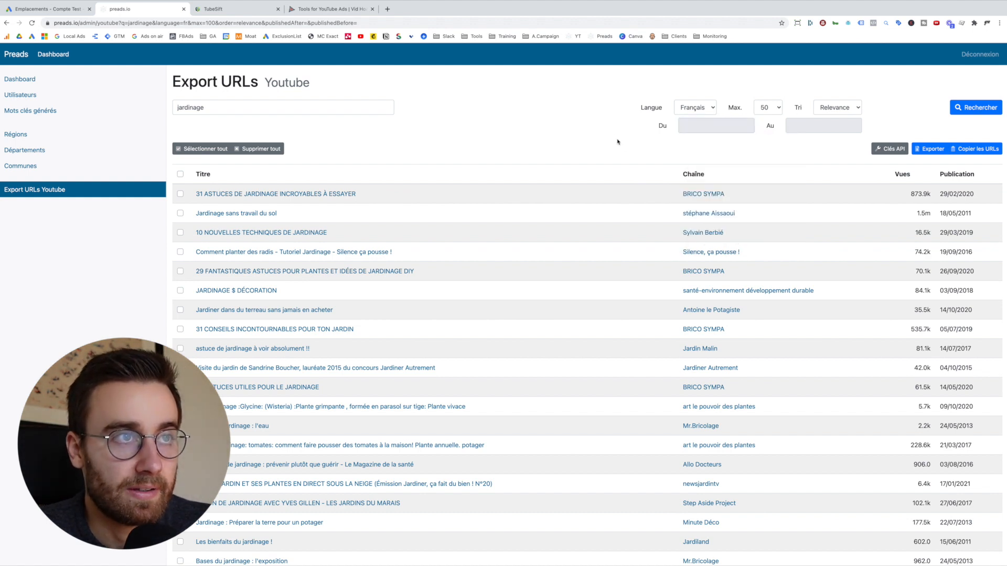
{"action": "left_click", "coordinate": [844, 110]}
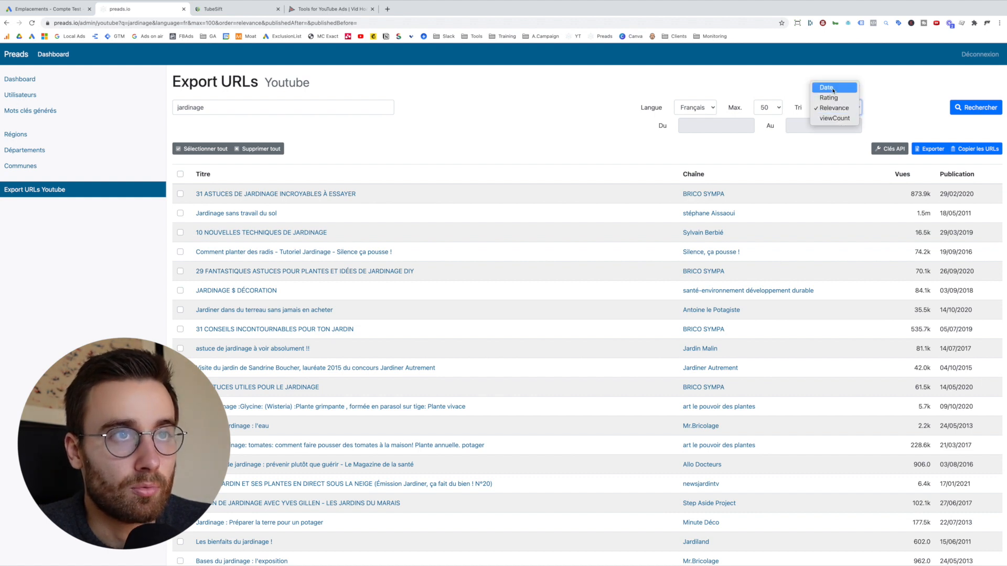
{"action": "left_click", "coordinate": [810, 161]}
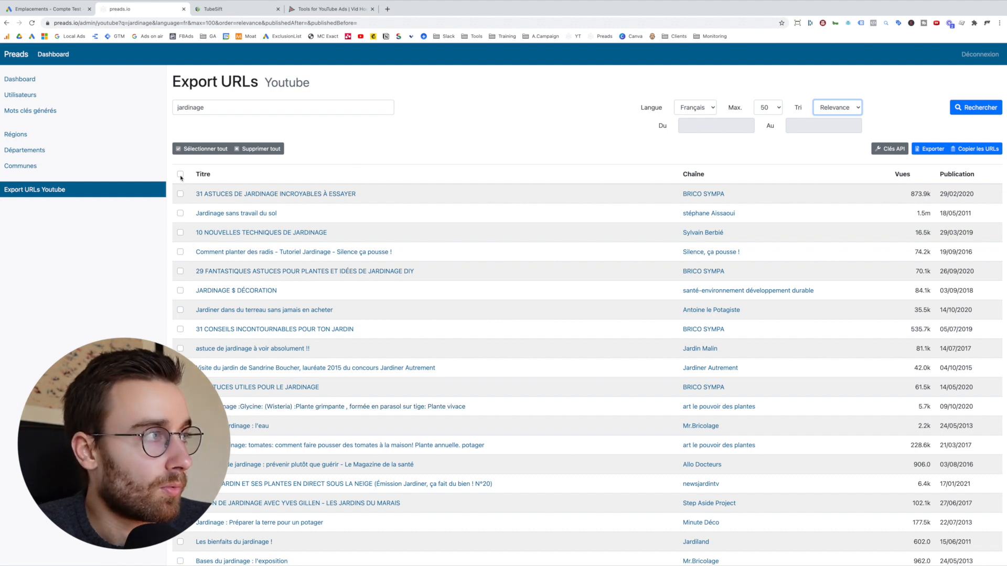
Copy the URLs of all listed videos and paste them into the multiple-placement entry in Google Ads.
{"action": "left_click", "coordinate": [199, 149]}
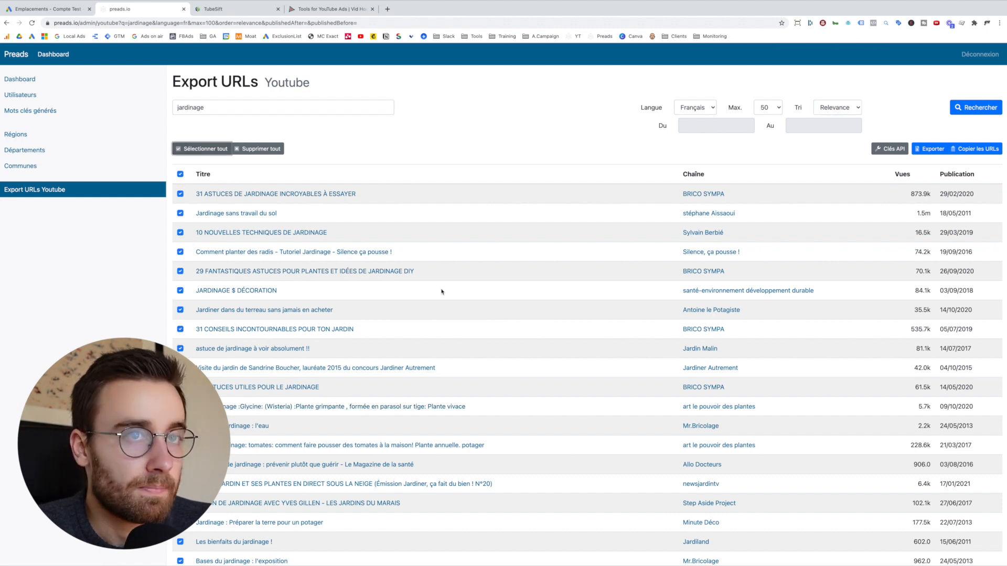
{"action": "left_click", "coordinate": [976, 149]}
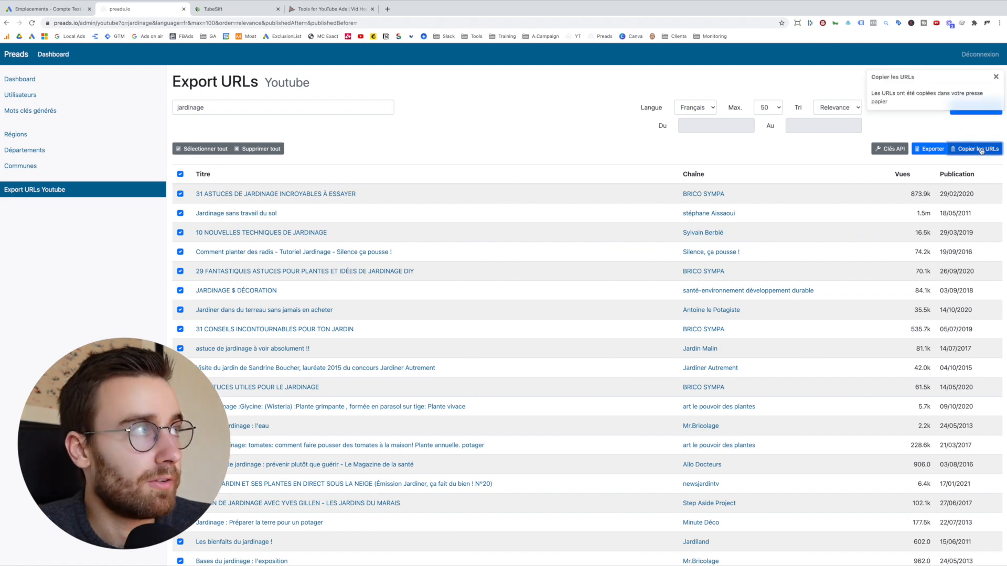
{"action": "left_click", "coordinate": [47, 9]}
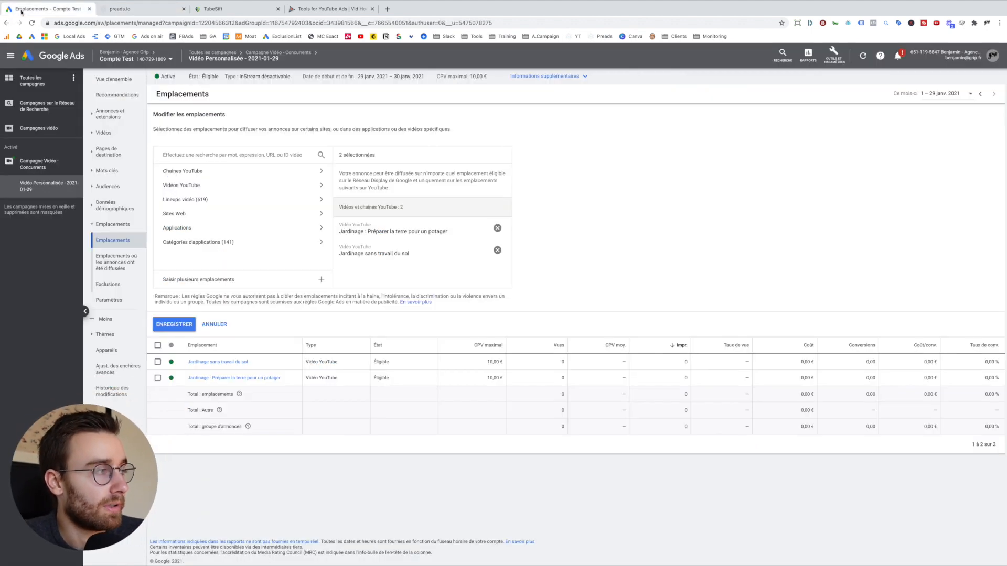
{"action": "left_click", "coordinate": [200, 284]}
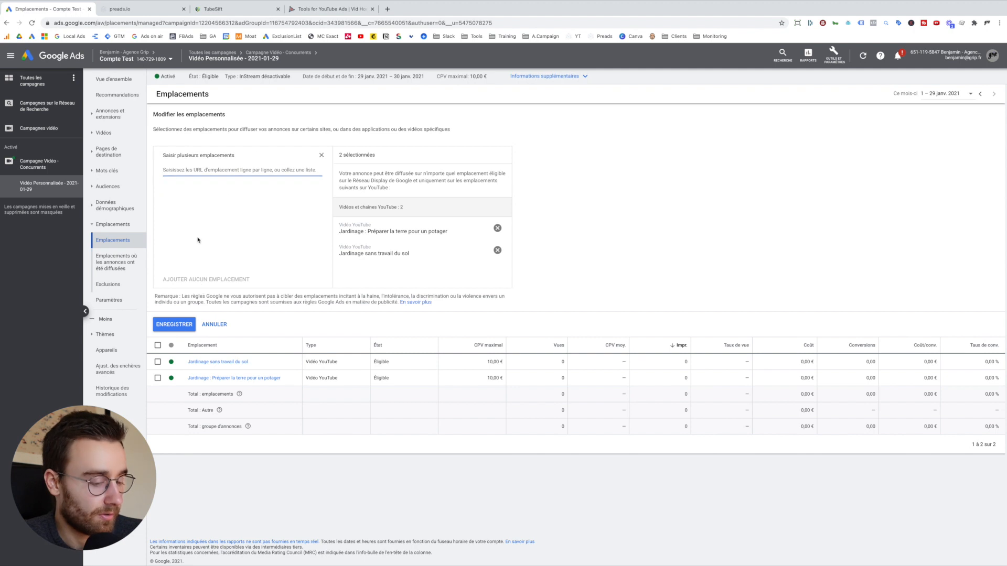
{"action": "key", "text": "ctrl+v"}
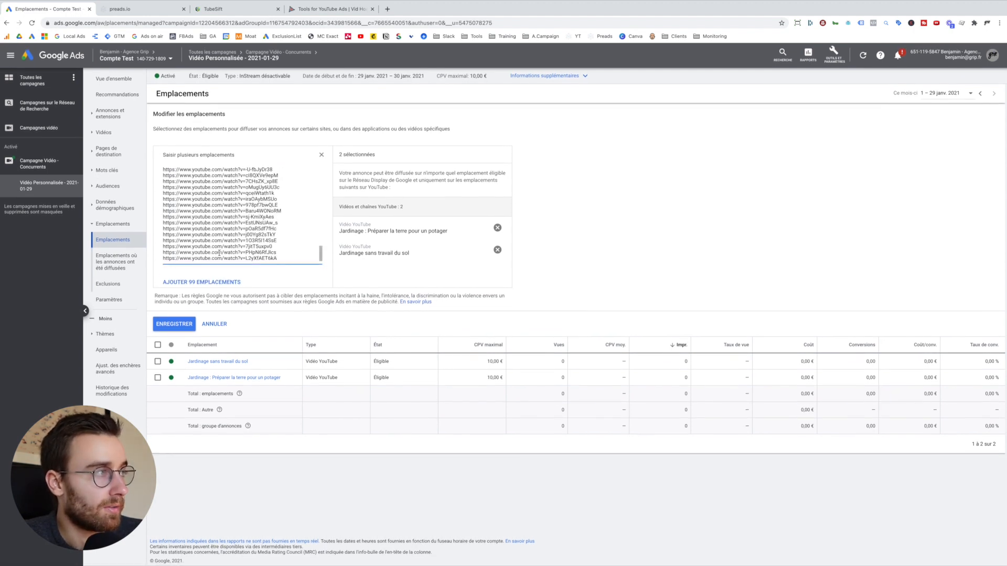
Add the pasted video URLs as placements, save the ad group's placements and look through the updated list.
{"action": "left_click", "coordinate": [223, 283]}
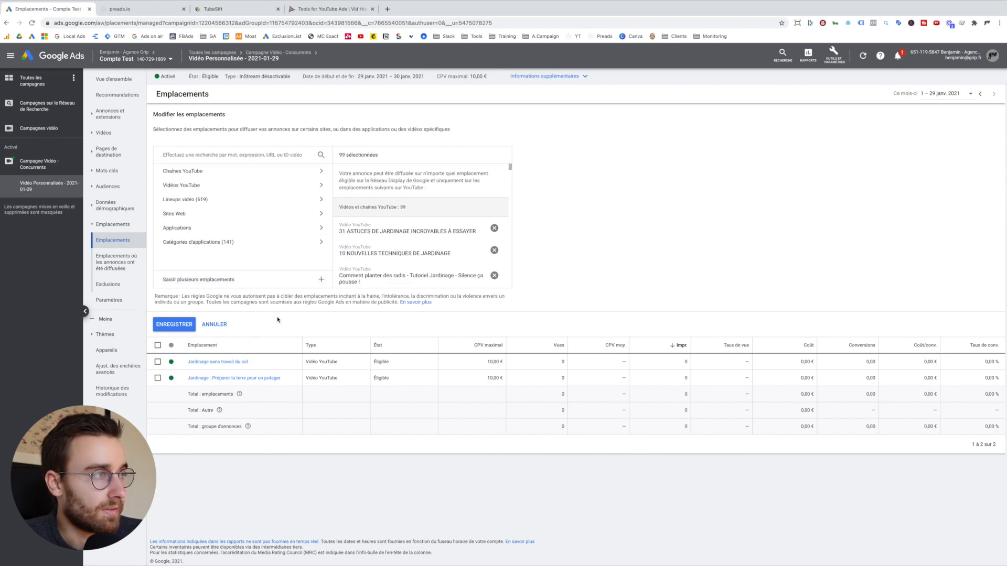
{"action": "left_click", "coordinate": [188, 329]}
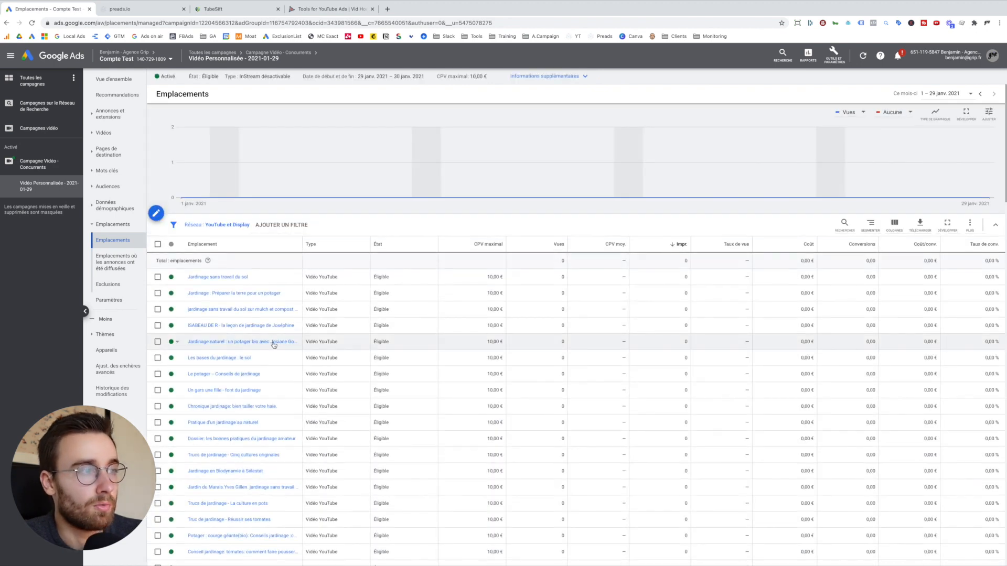
{"action": "scroll", "coordinate": [273, 345], "scroll_direction": "down", "scroll_amount": 5}
{"action": "scroll", "coordinate": [273, 345], "scroll_direction": "up", "scroll_amount": 5}
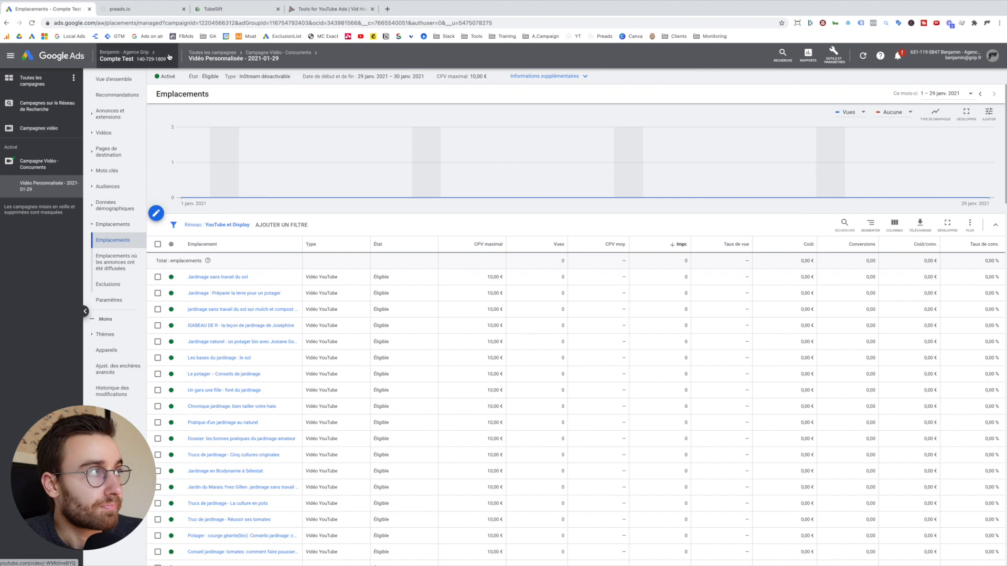
Switch to the Preads YouTube URL export and clear the "jardinage" search keyword.
{"action": "left_click", "coordinate": [119, 10]}
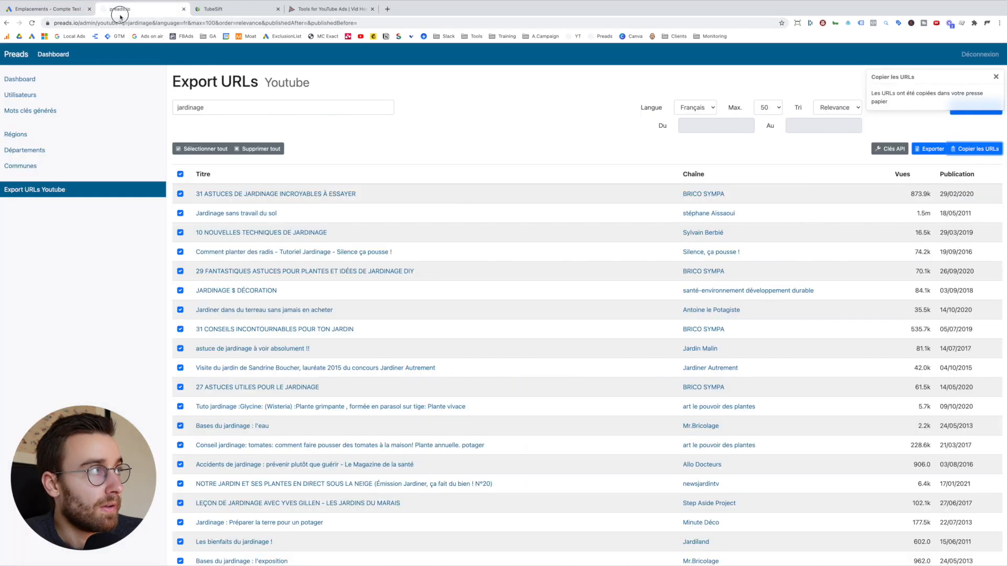
{"action": "left_click_drag", "start_coordinate": [240, 111], "coordinate": [170, 111]}
{"action": "key", "text": "BackSpace"}
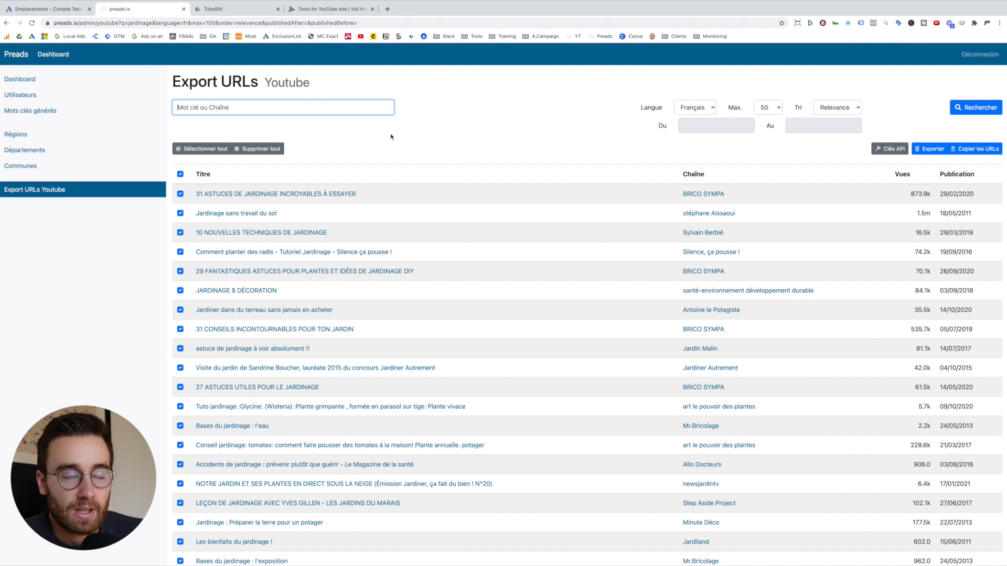
Switch to the TubeSift website and read through its home page presentation of the YouTube placement search tool.
{"action": "left_click", "coordinate": [254, 10]}
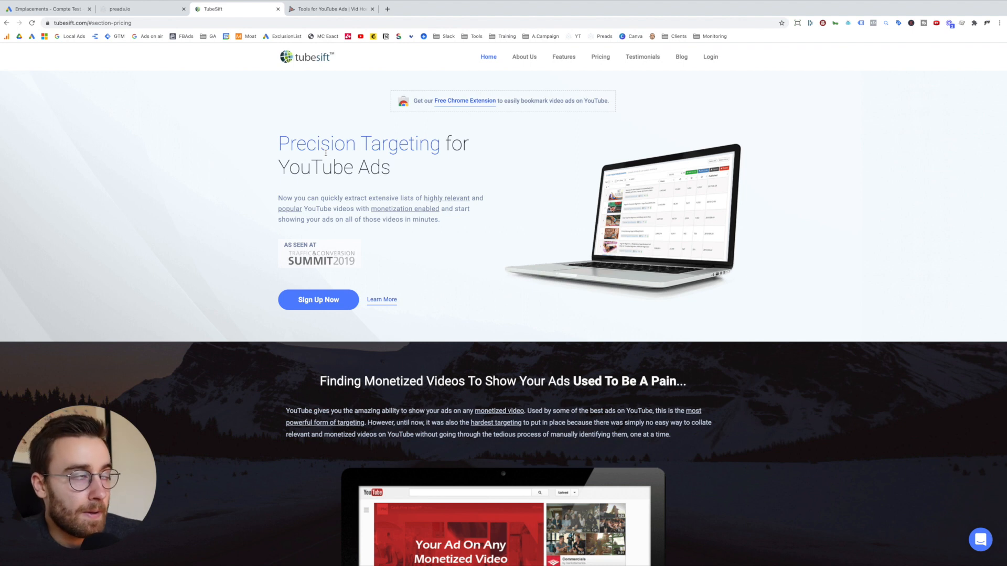
{"action": "scroll", "coordinate": [350, 136], "scroll_direction": "down", "scroll_amount": 1}
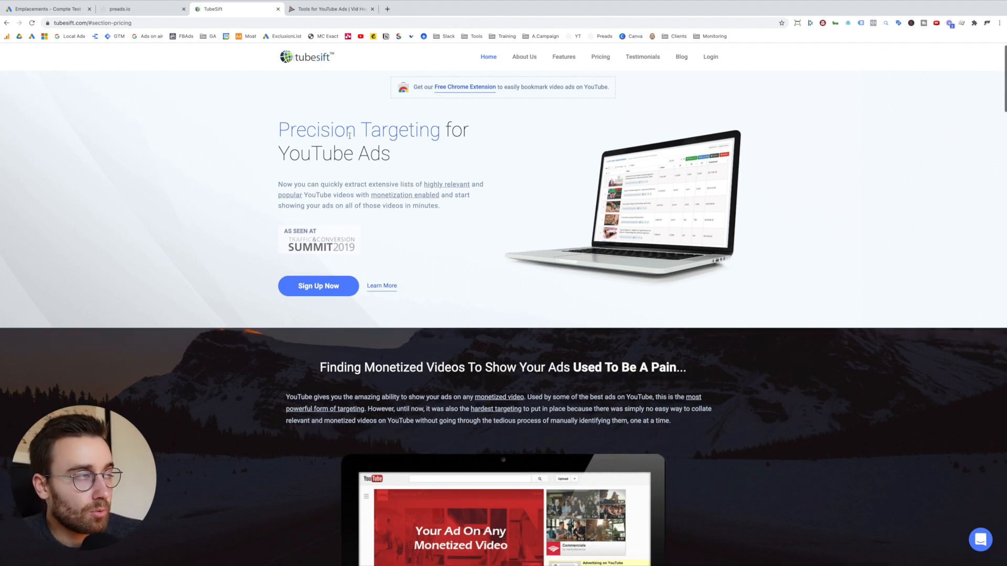
{"action": "scroll", "coordinate": [409, 231], "scroll_direction": "down", "scroll_amount": 1}
{"action": "scroll", "coordinate": [415, 230], "scroll_direction": "down", "scroll_amount": 10}
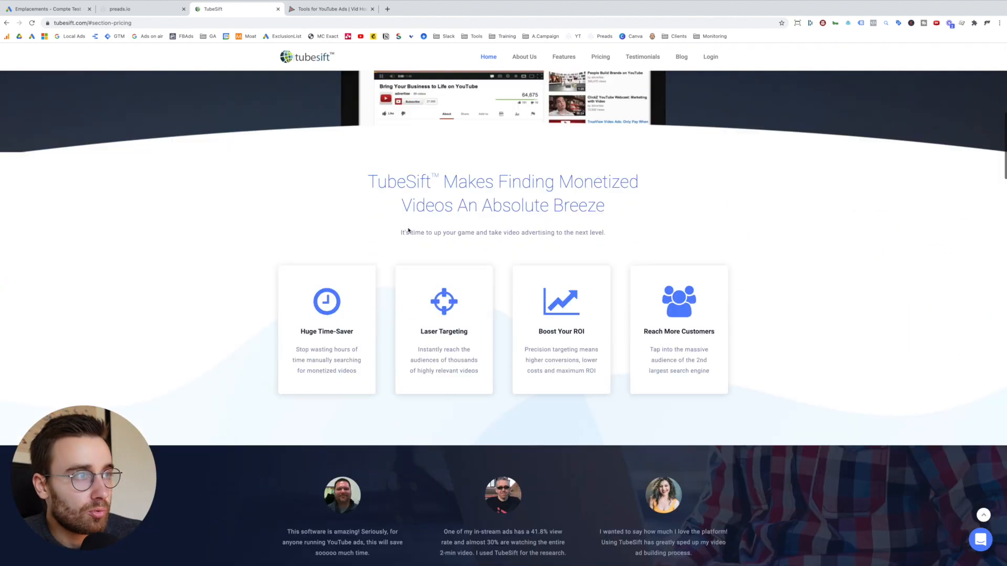
{"action": "scroll", "coordinate": [441, 241], "scroll_direction": "down", "scroll_amount": 4}
{"action": "scroll", "coordinate": [445, 249], "scroll_direction": "down", "scroll_amount": 2}
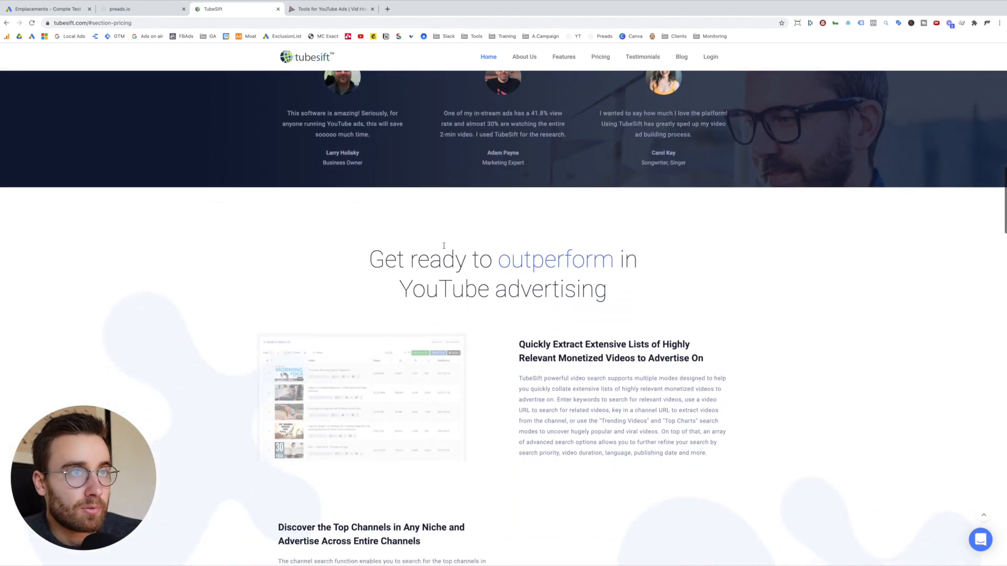
{"action": "scroll", "coordinate": [444, 249], "scroll_direction": "down", "scroll_amount": 2}
{"action": "scroll", "coordinate": [444, 249], "scroll_direction": "down", "scroll_amount": 3}
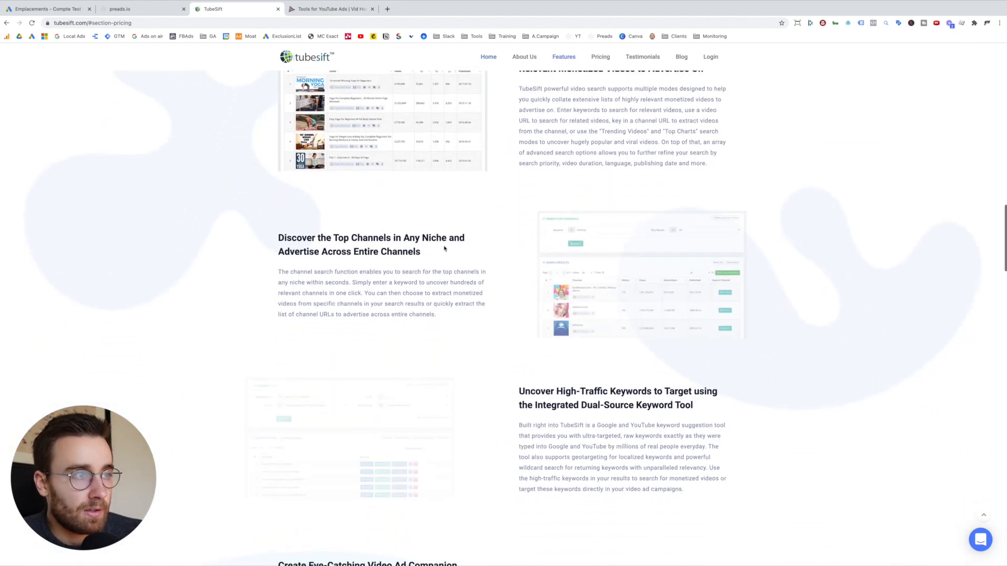
{"action": "scroll", "coordinate": [444, 249], "scroll_direction": "up", "scroll_amount": 6}
{"action": "scroll", "coordinate": [444, 248], "scroll_direction": "up", "scroll_amount": 15}
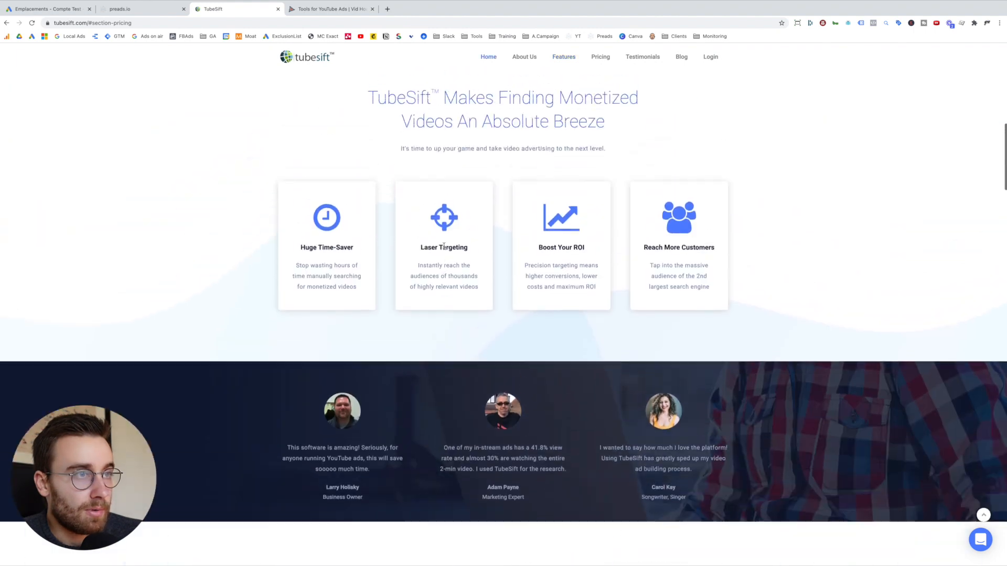
{"action": "scroll", "coordinate": [444, 249], "scroll_direction": "up", "scroll_amount": 2}
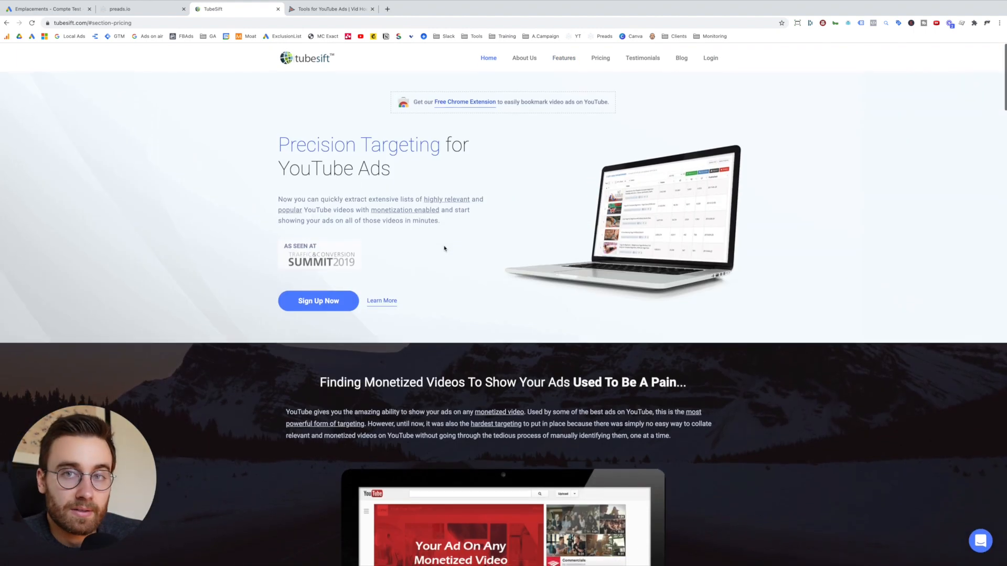
Examine TubeSift's feature overview and walkthrough section, then go to its pricing section.
{"action": "scroll", "coordinate": [444, 249], "scroll_direction": "down", "scroll_amount": 15}
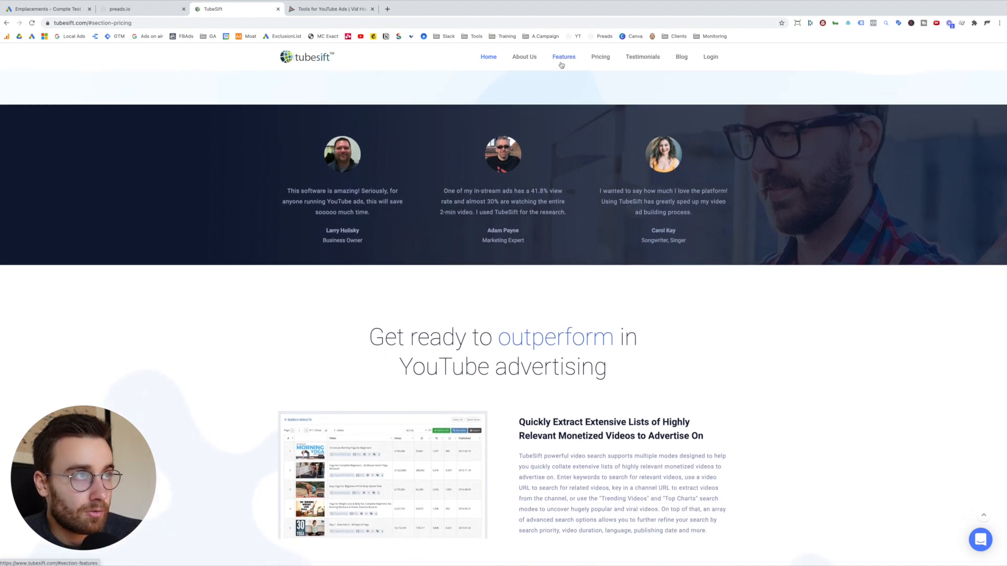
{"action": "left_click", "coordinate": [562, 63]}
{"action": "scroll", "coordinate": [496, 288], "scroll_direction": "down", "scroll_amount": 20}
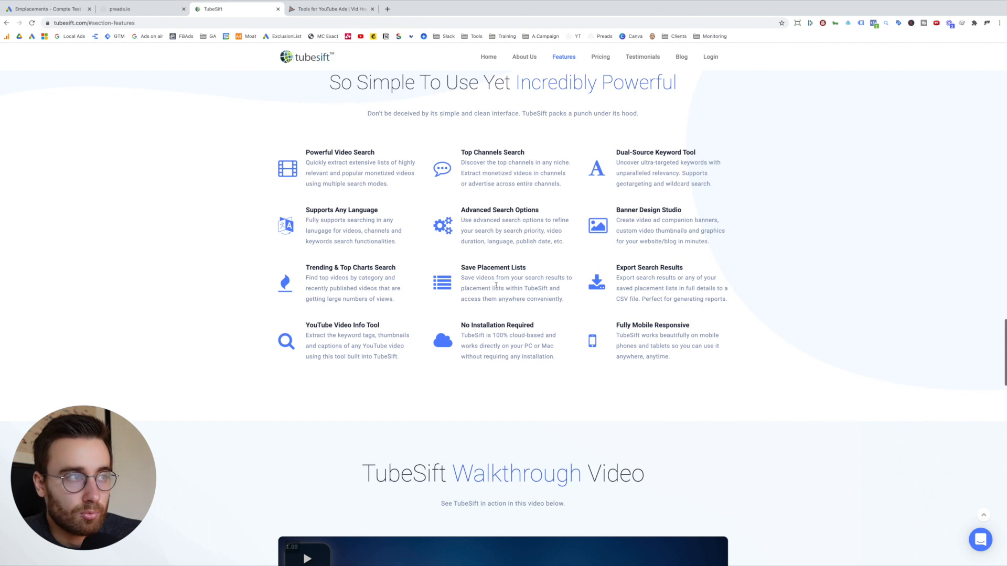
{"action": "scroll", "coordinate": [496, 286], "scroll_direction": "down", "scroll_amount": 8}
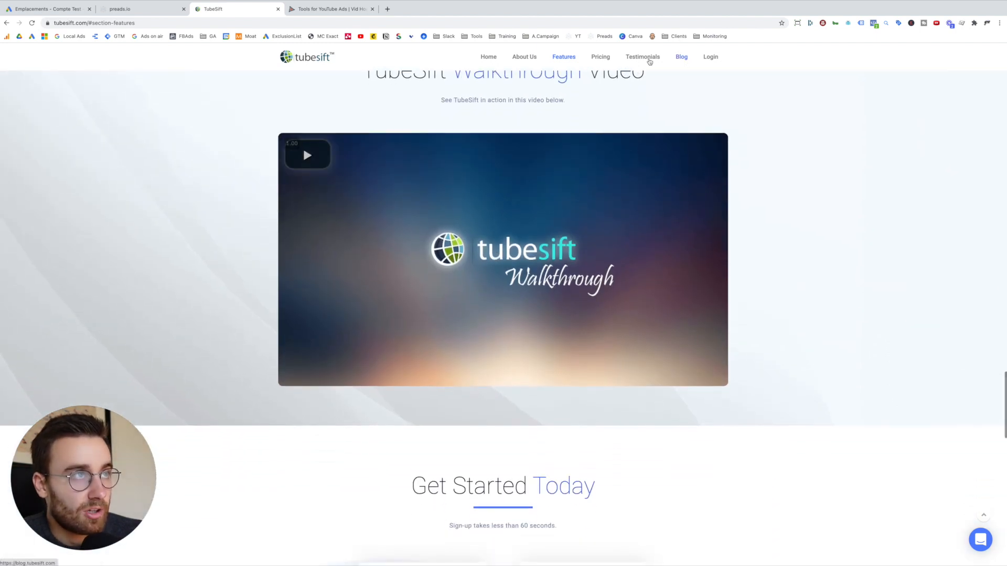
{"action": "left_click", "coordinate": [600, 59]}
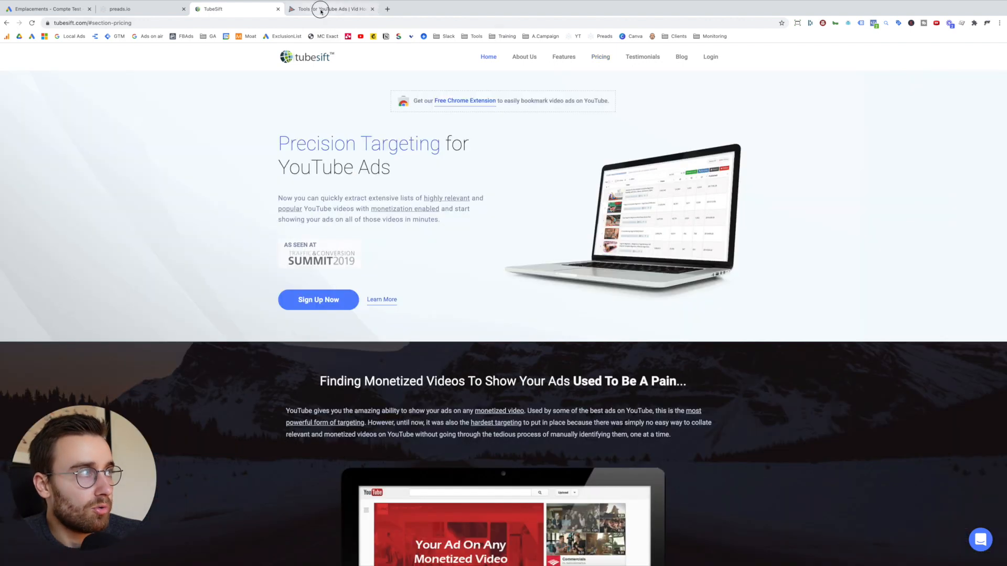
Switch to the Vid Hoarder website, view its home page and registration page with the subscription price, and return to TubeSift.
{"action": "left_click", "coordinate": [321, 9]}
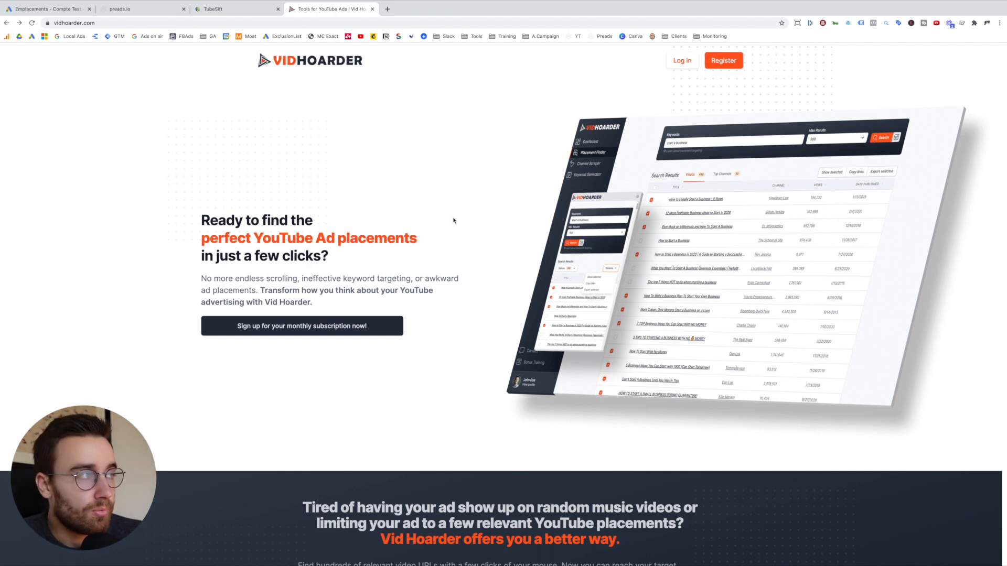
{"action": "scroll", "coordinate": [454, 221], "scroll_direction": "down", "scroll_amount": 3}
{"action": "scroll", "coordinate": [454, 220], "scroll_direction": "up", "scroll_amount": 3}
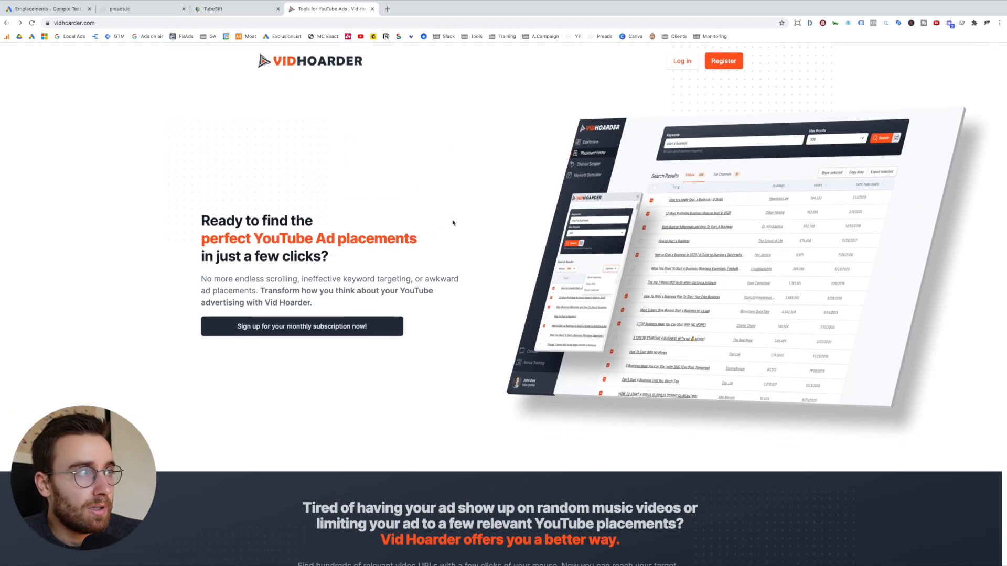
{"action": "left_click", "coordinate": [716, 65]}
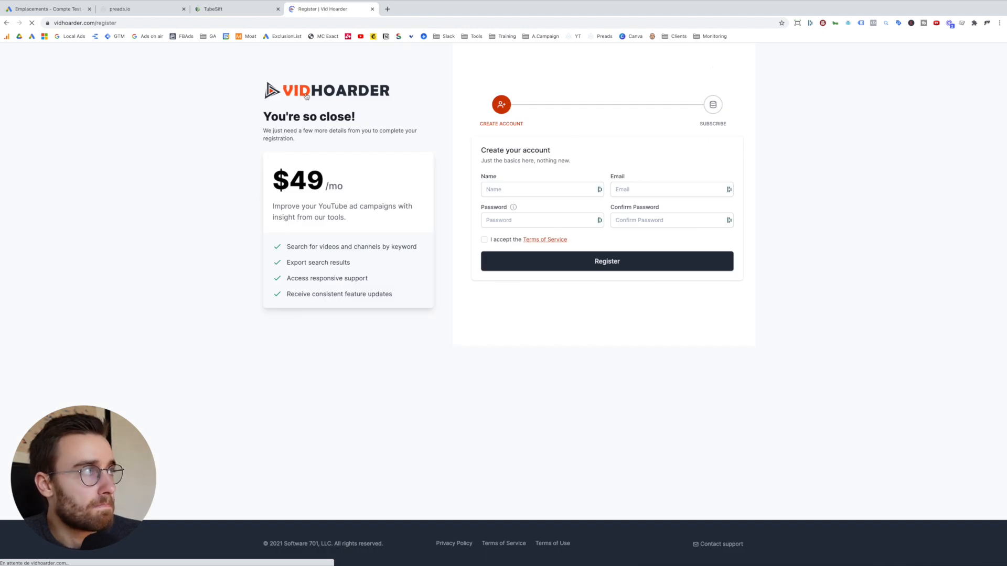
{"action": "left_click", "coordinate": [243, 10]}
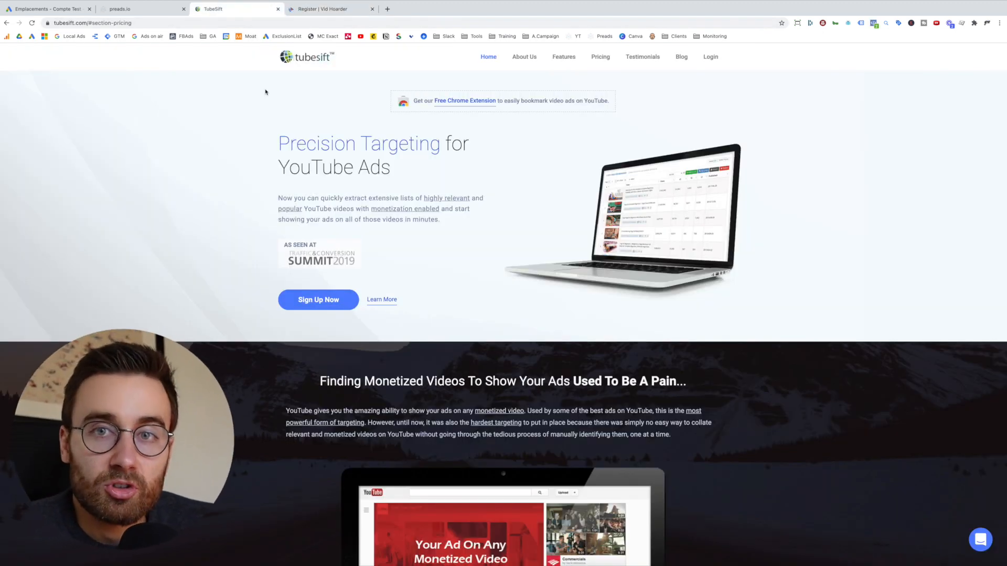